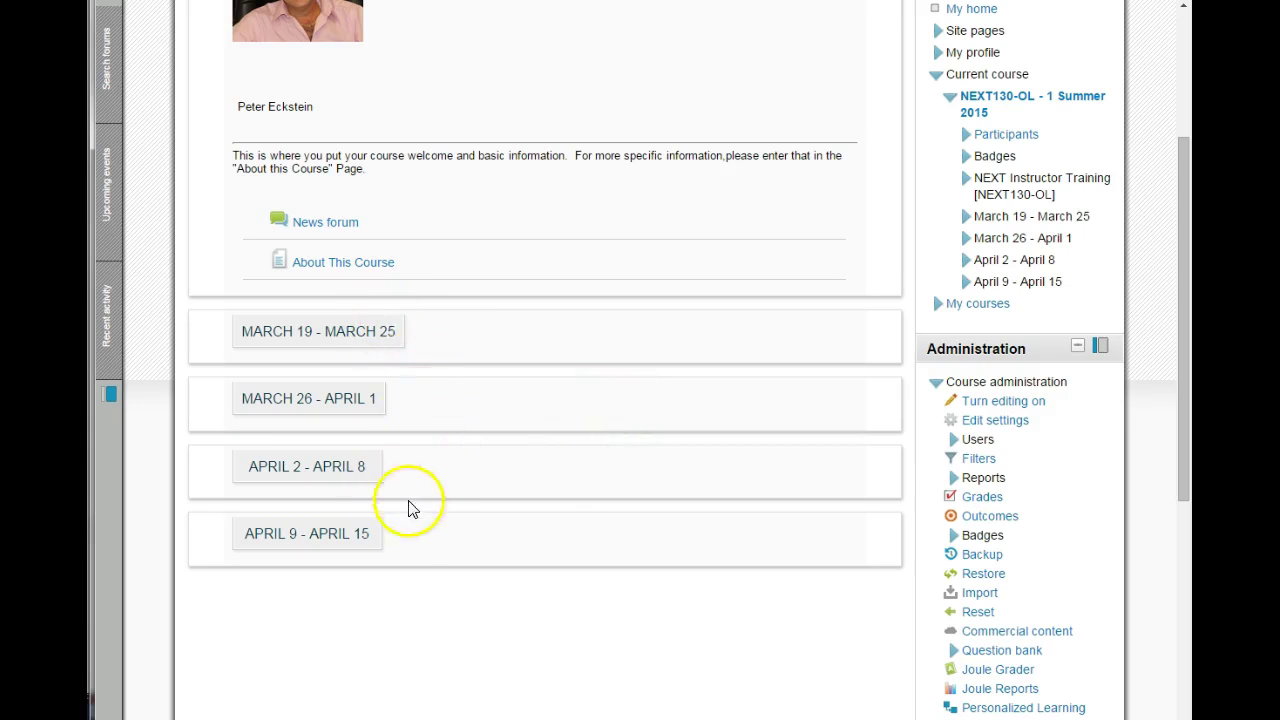
- Turn on editing for the course and rename the March 19 - March 25 section as Week 1
click(390, 553)
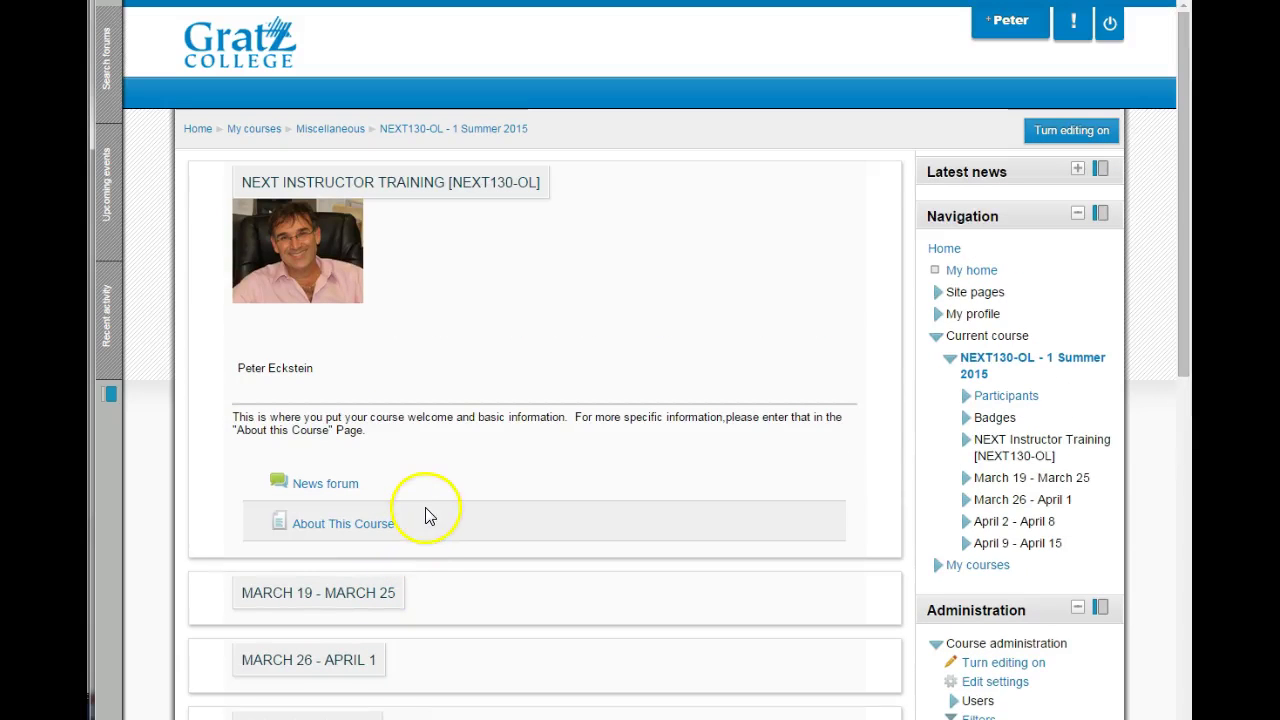
click(1077, 138)
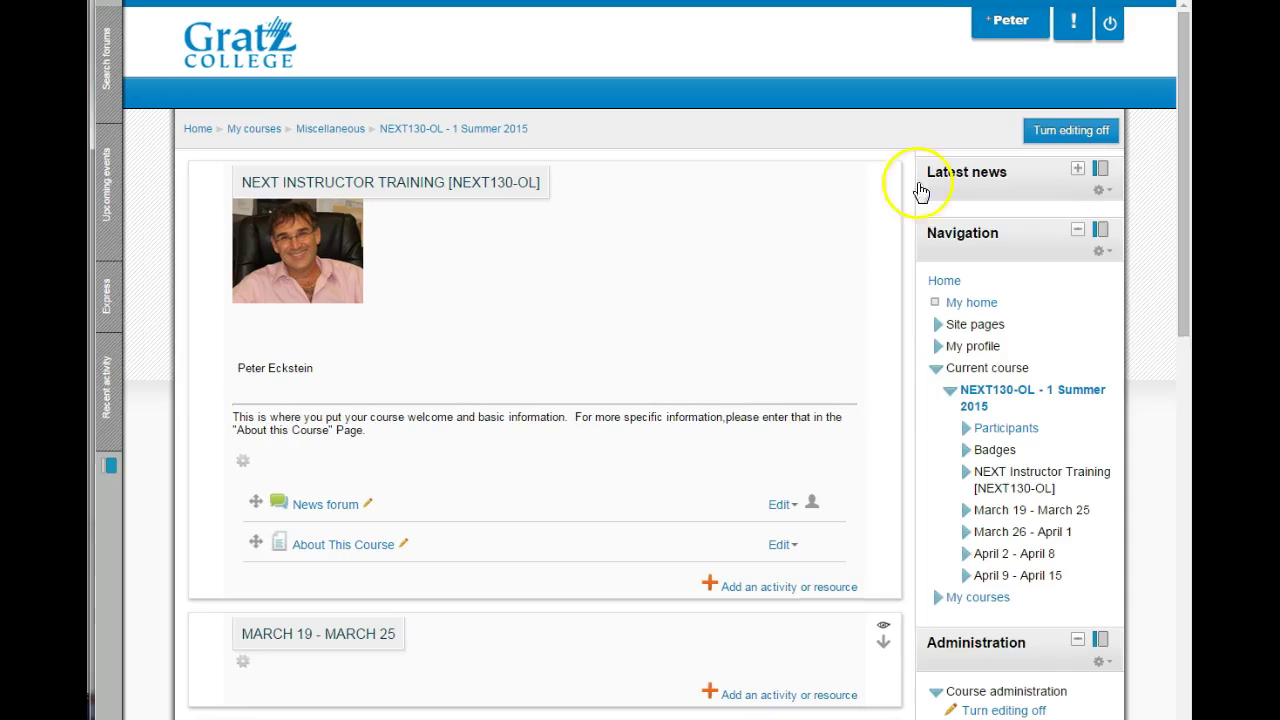
scroll(551, 508, down, 1)
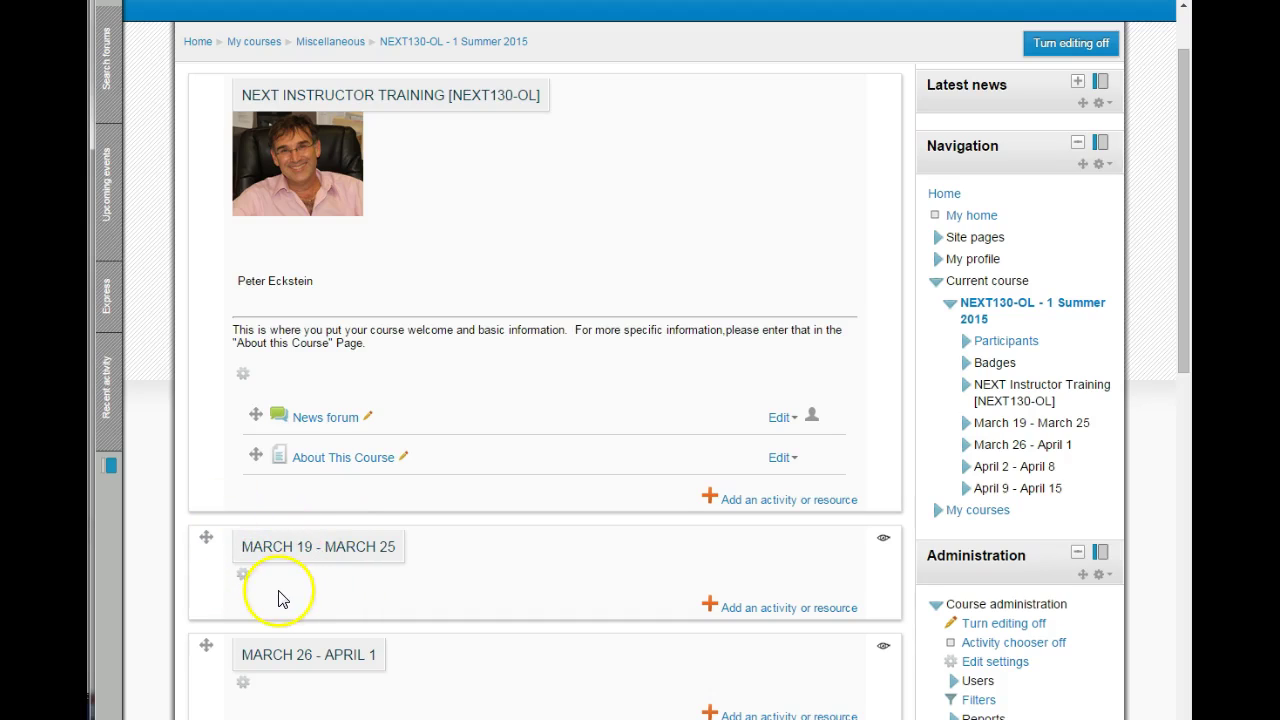
click(245, 577)
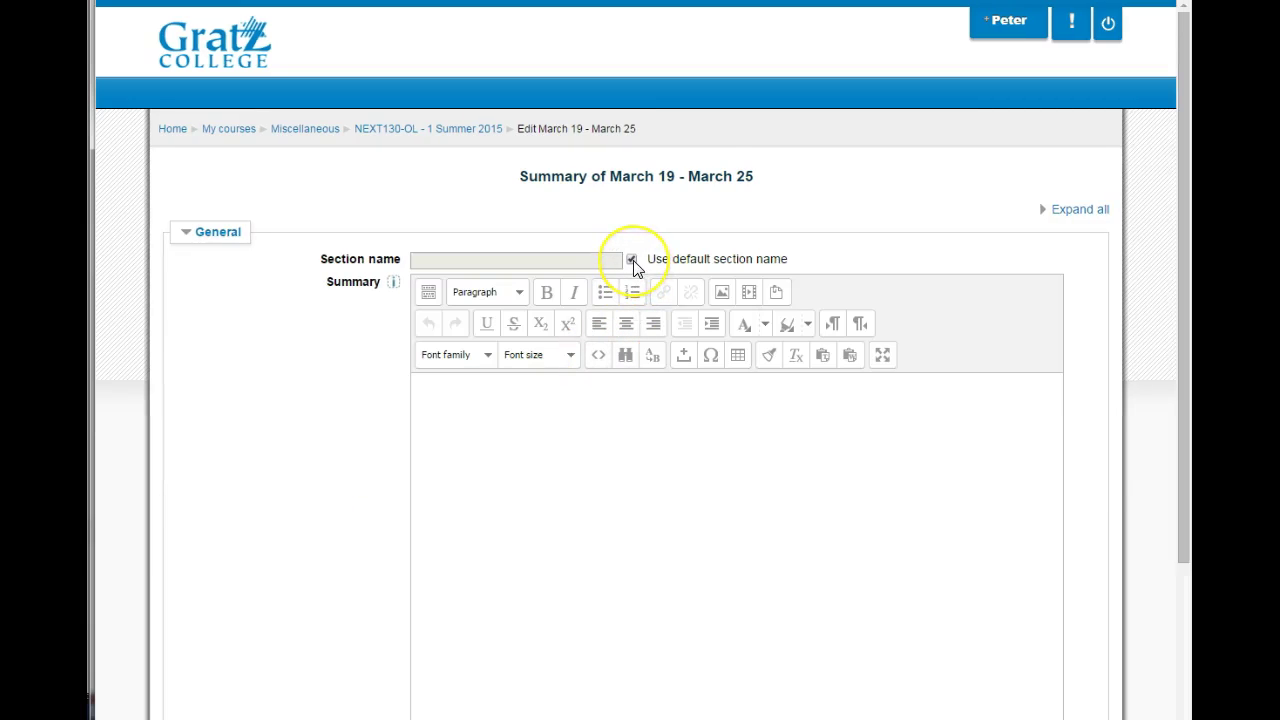
click(632, 261)
click(598, 262)
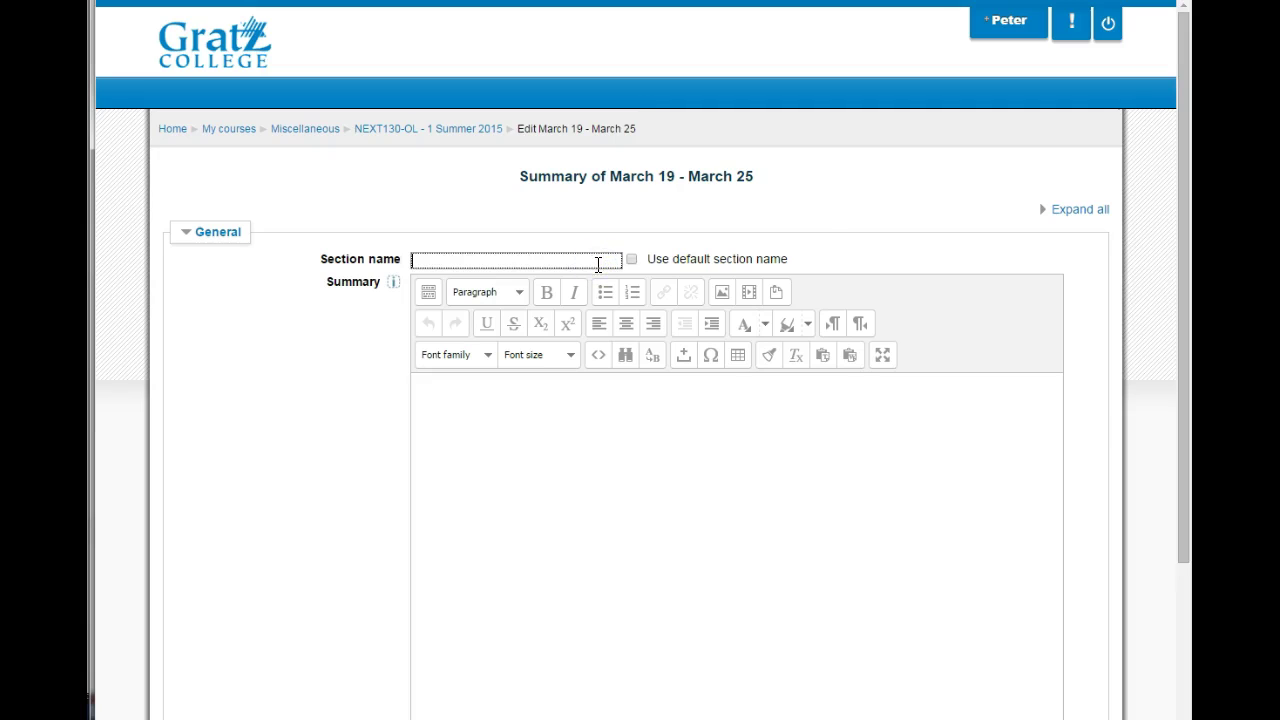
text(Week 1)
click(606, 258)
scroll(610, 254, down, 3)
click(483, 560)
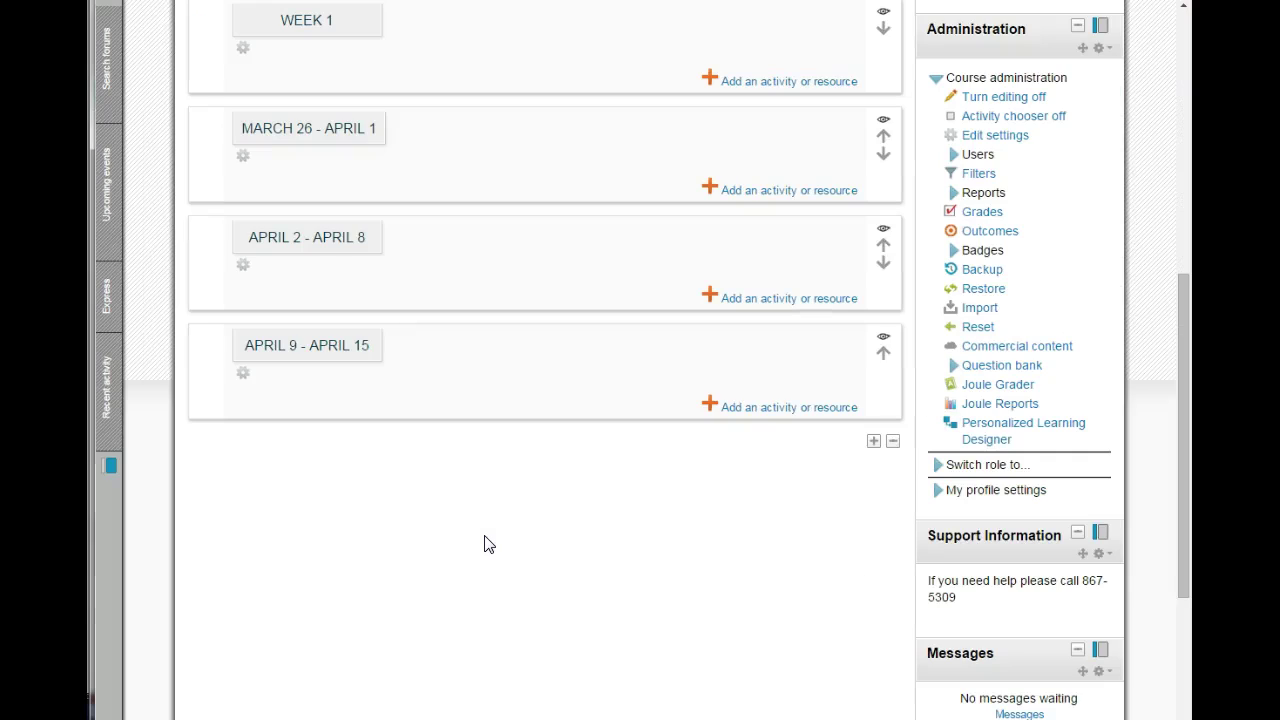
- Try moving the March 26 - April 1 section below April 2 - April 8 and restoring the original order
click(495, 537)
scroll(495, 537, up, 2)
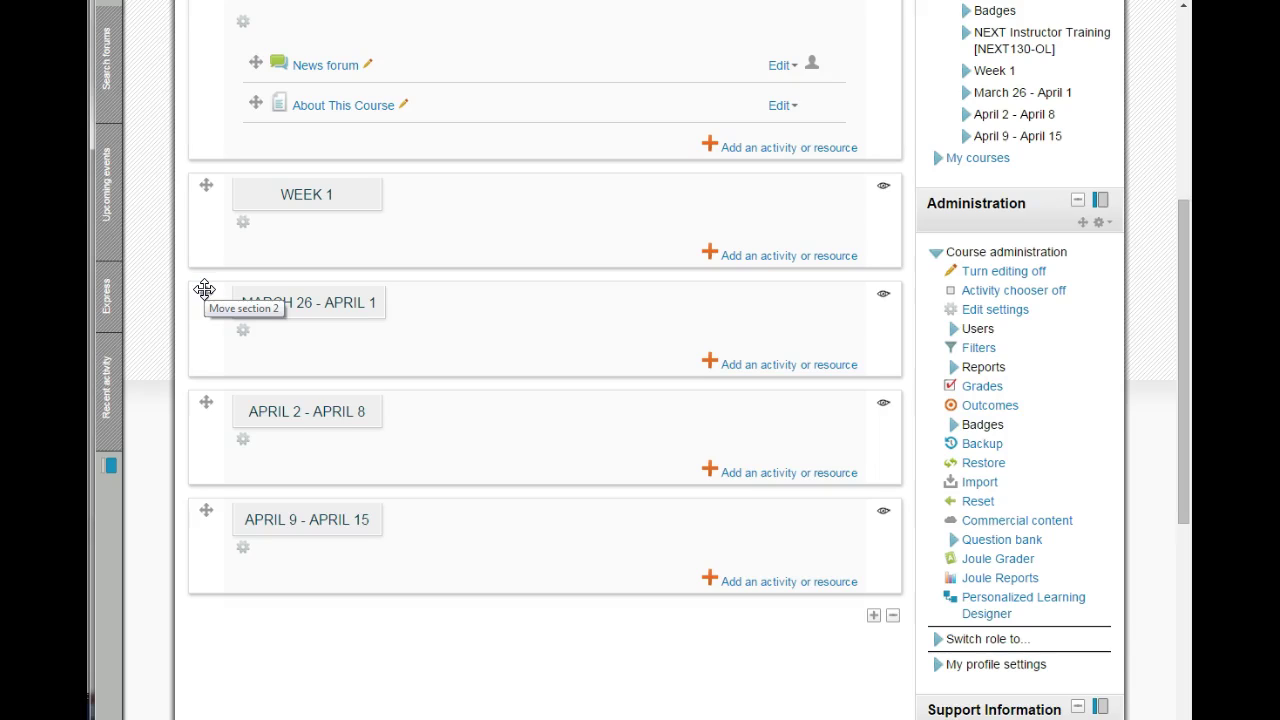
drag(204, 290, 191, 428)
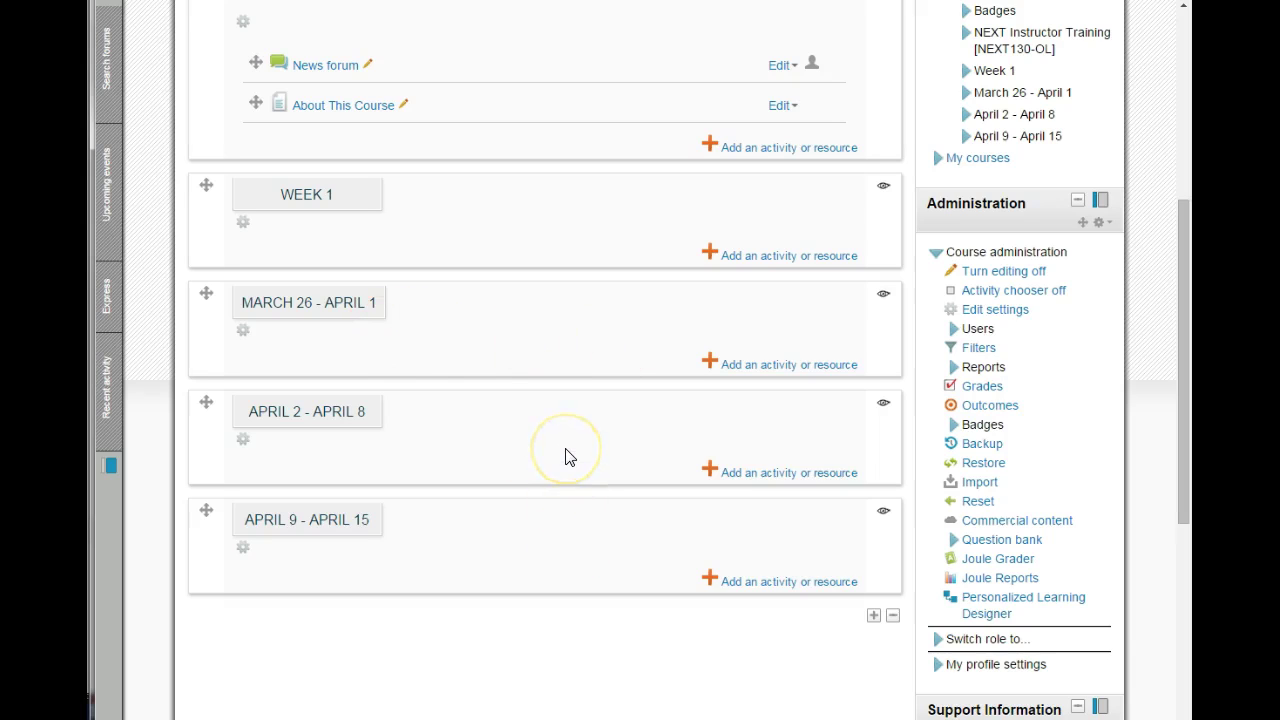
drag(205, 403, 196, 287)
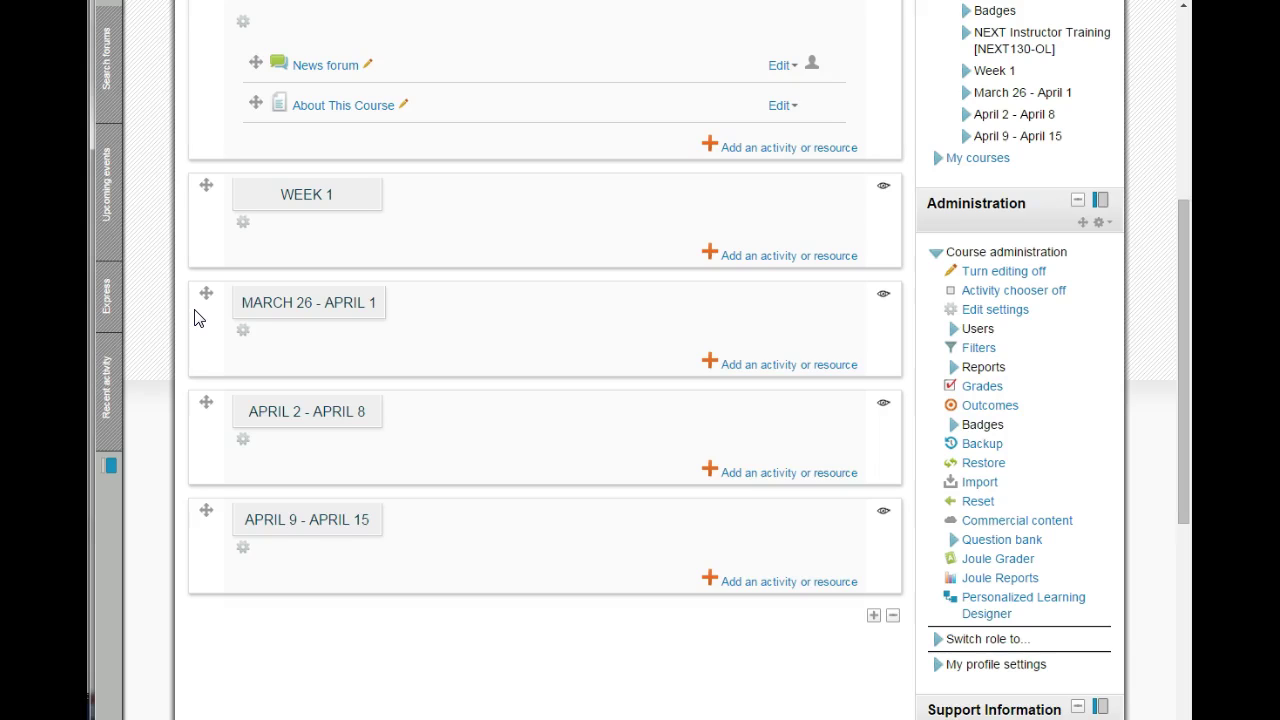
- Hide the March 26 - April 1 section from students
click(884, 298)
click(842, 366)
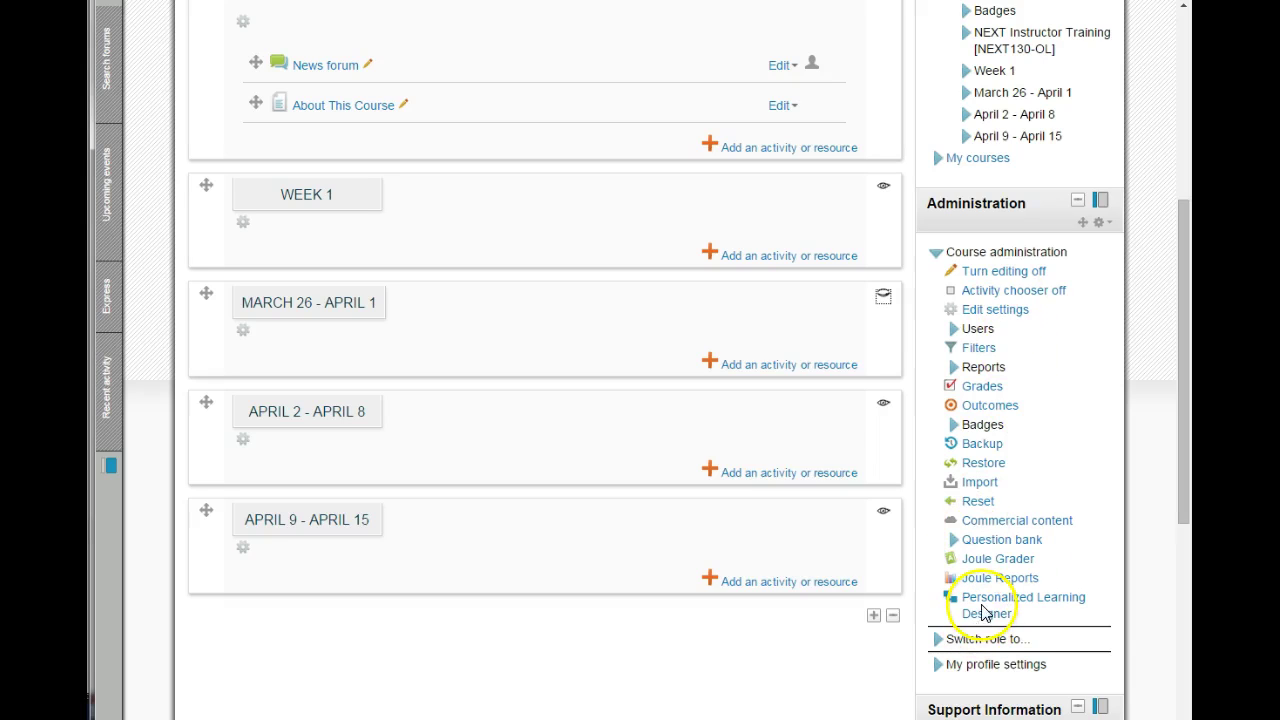
- Check the section list on the course page in the Student role, and return to the normal role
click(938, 641)
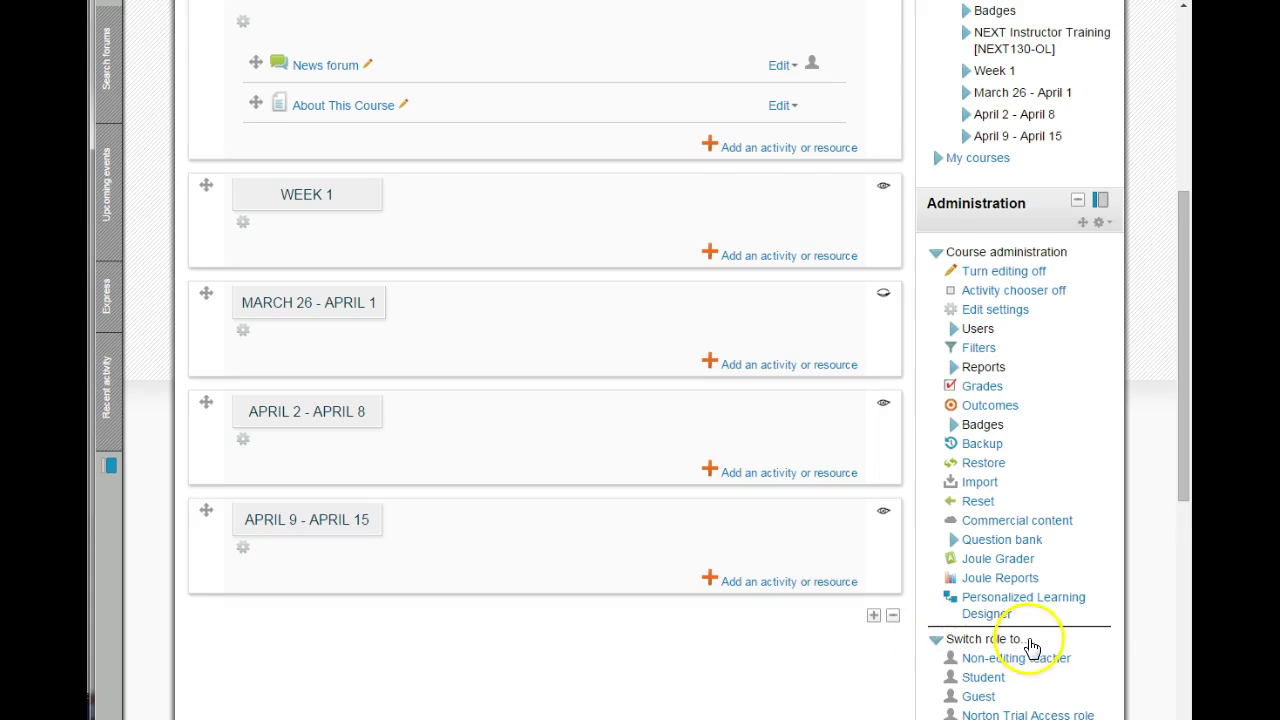
scroll(1032, 648, down, 3)
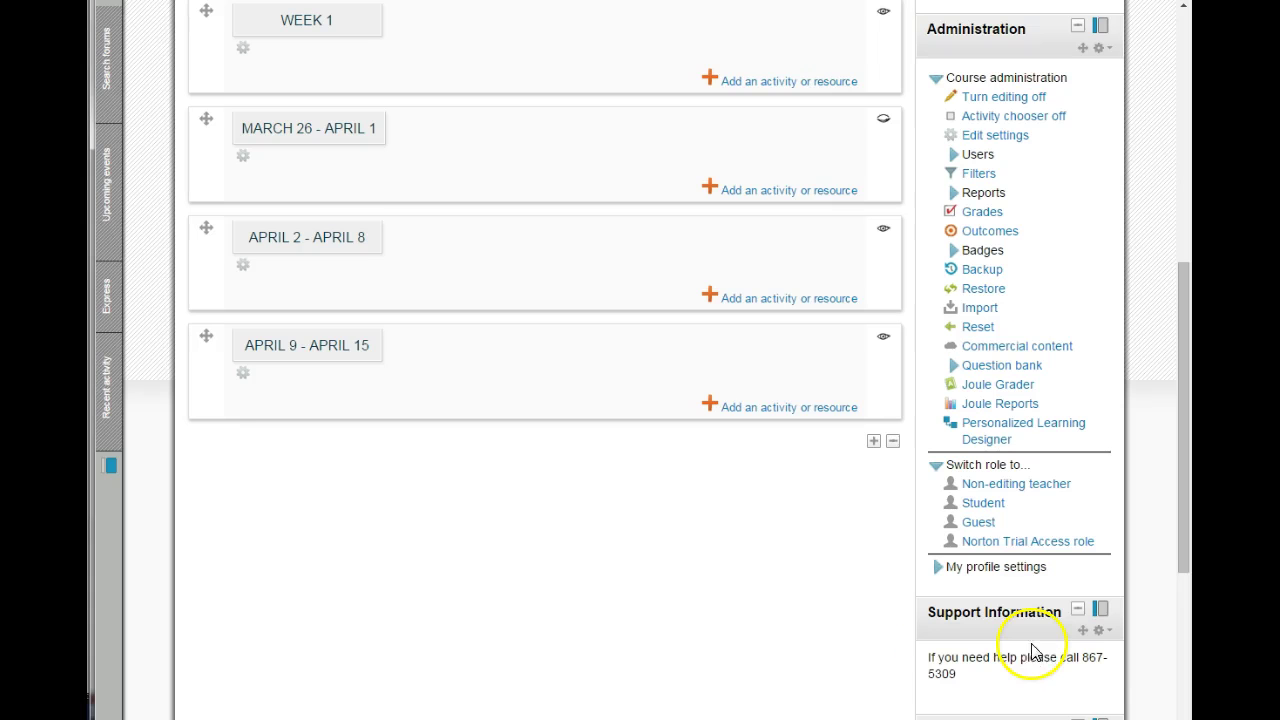
click(985, 505)
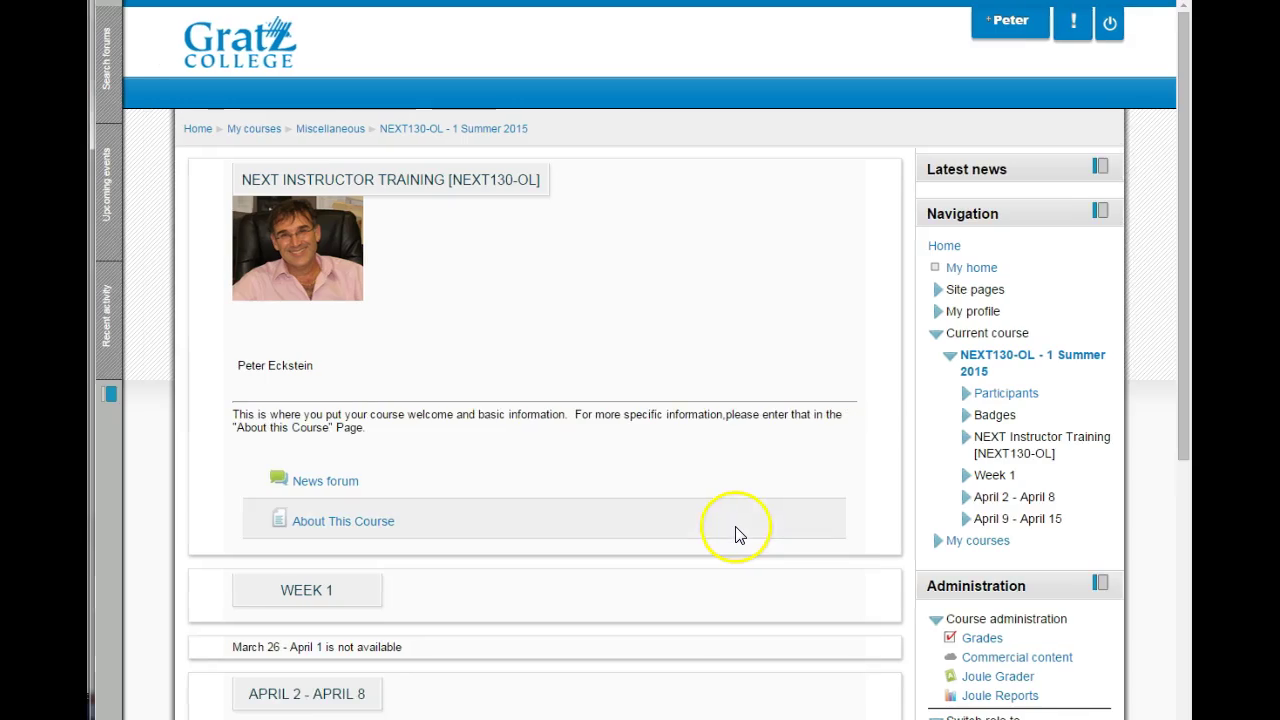
scroll(735, 535, down, 3)
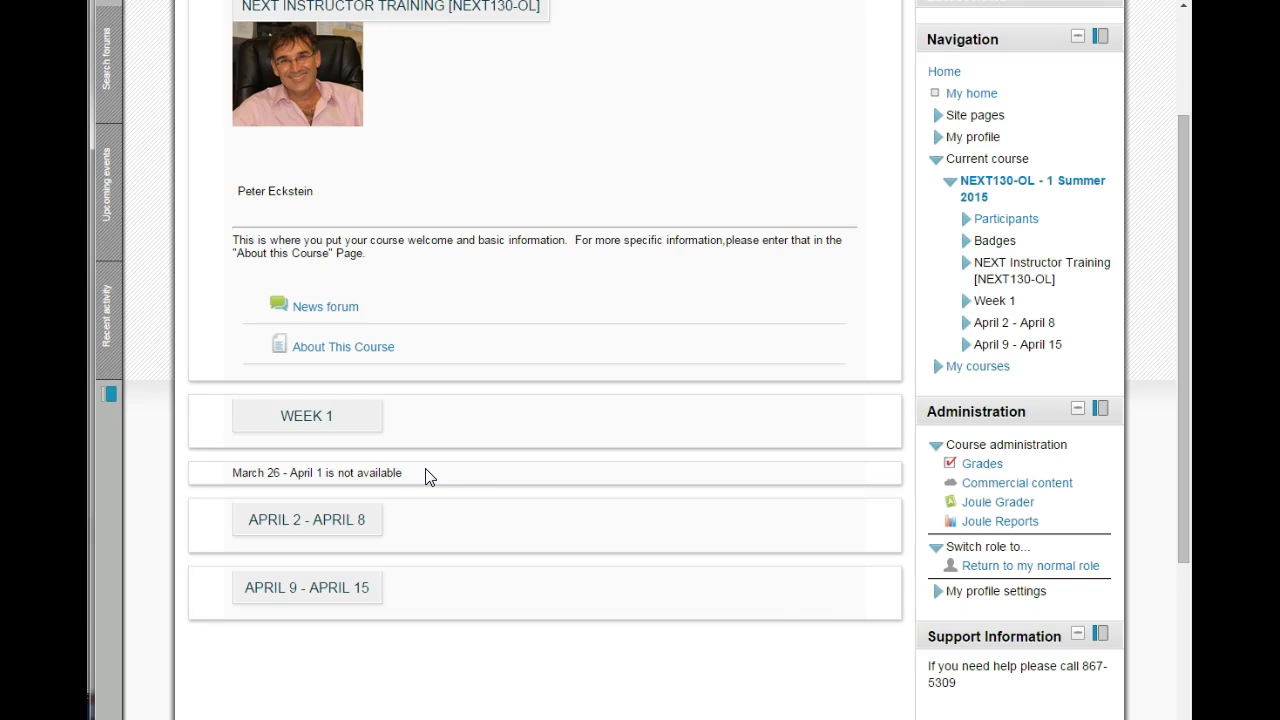
click(1001, 570)
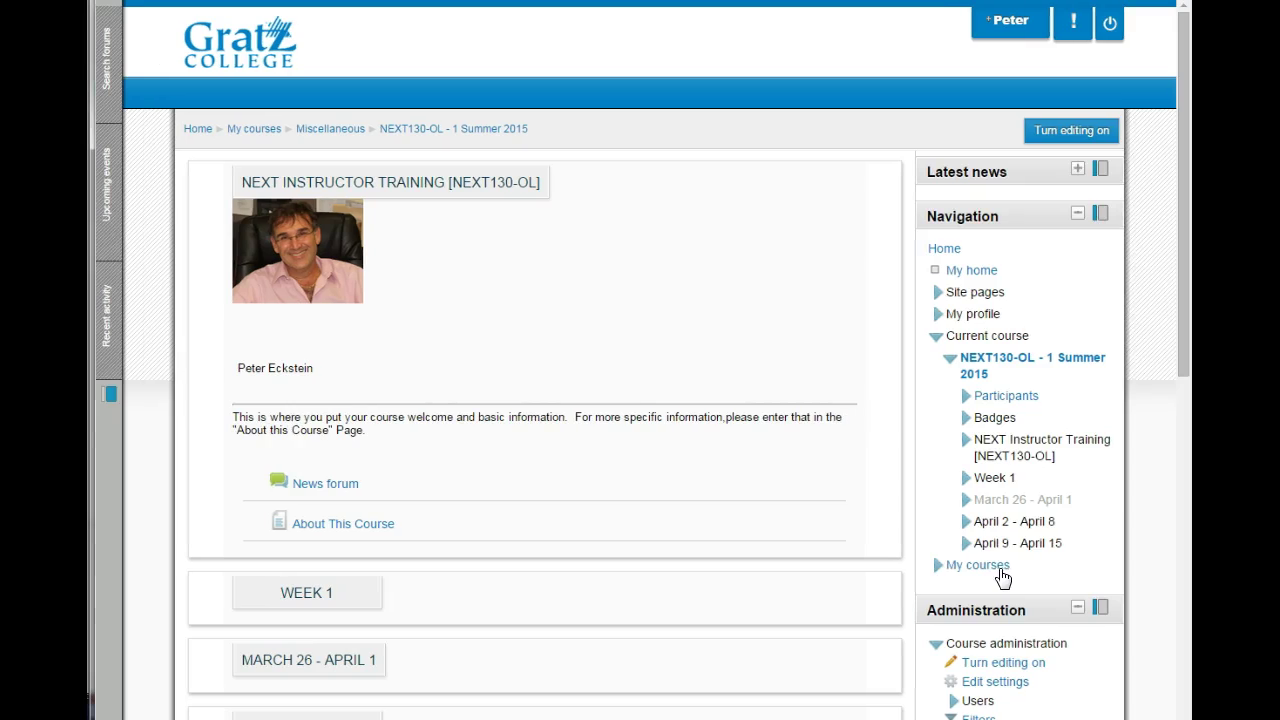
- Turn editing back on and browse the activities and resources that can be added to the introductory course section
click(1065, 138)
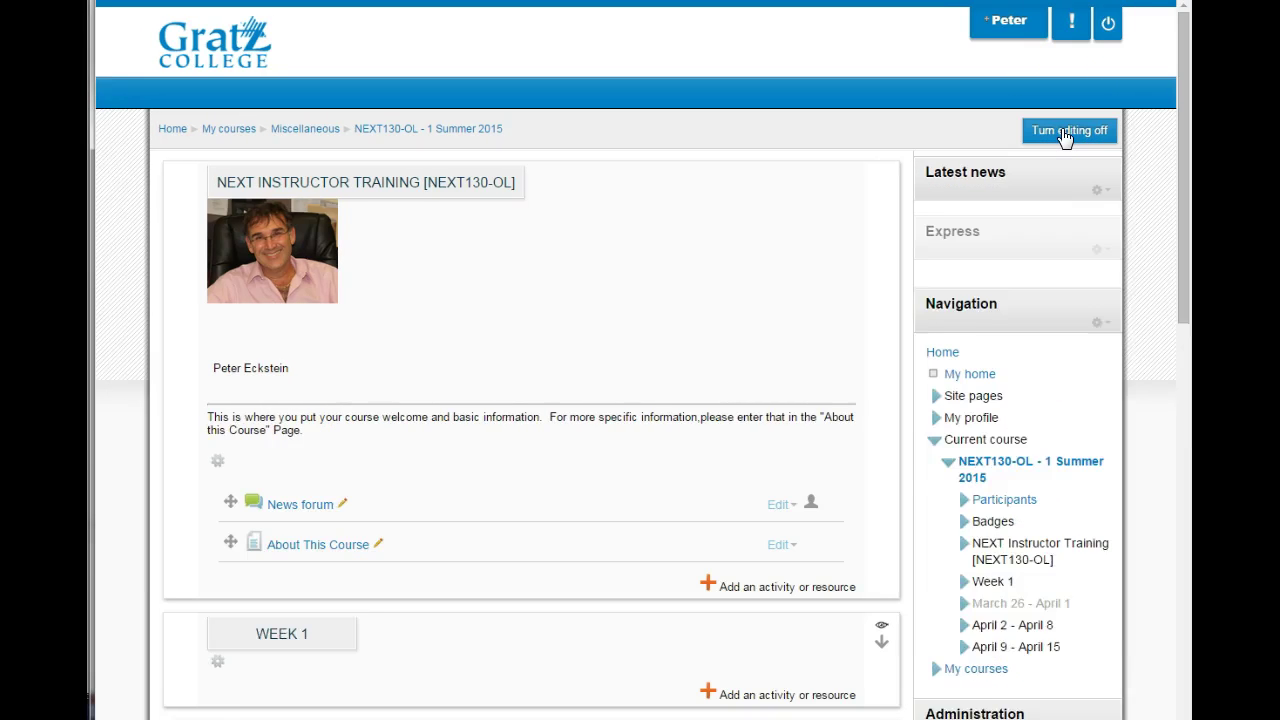
scroll(820, 480, down, 3)
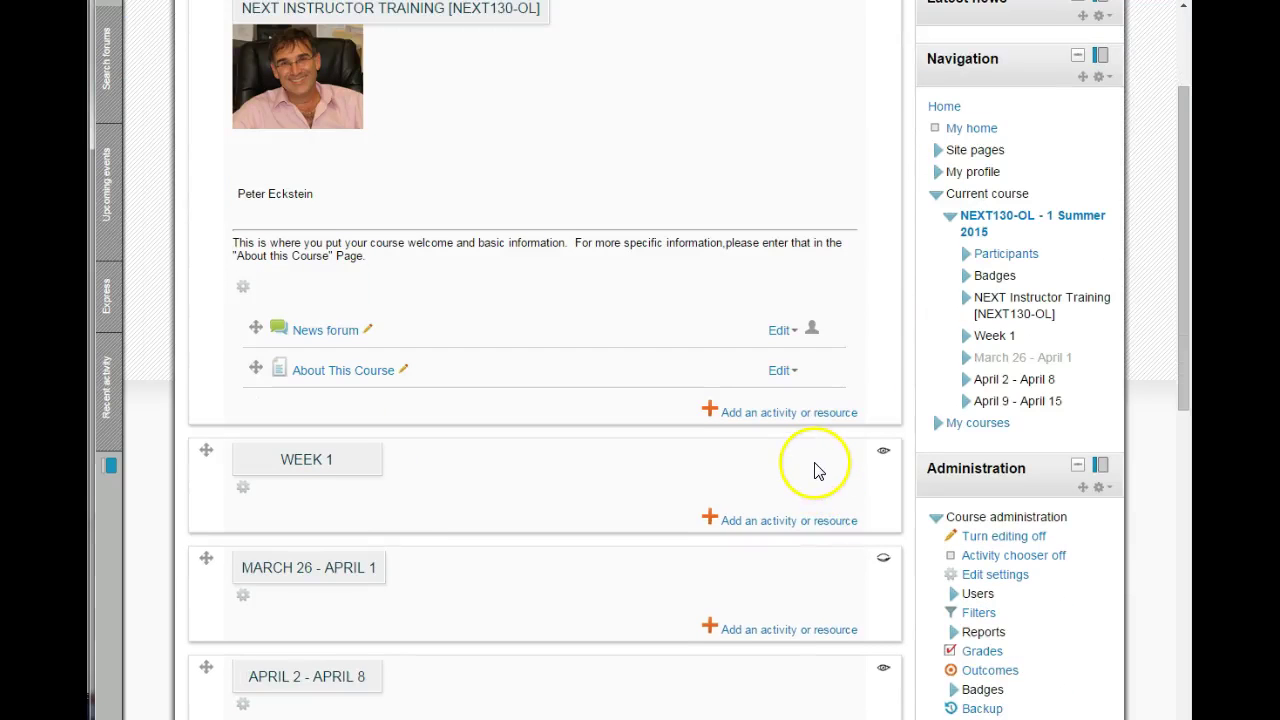
click(715, 302)
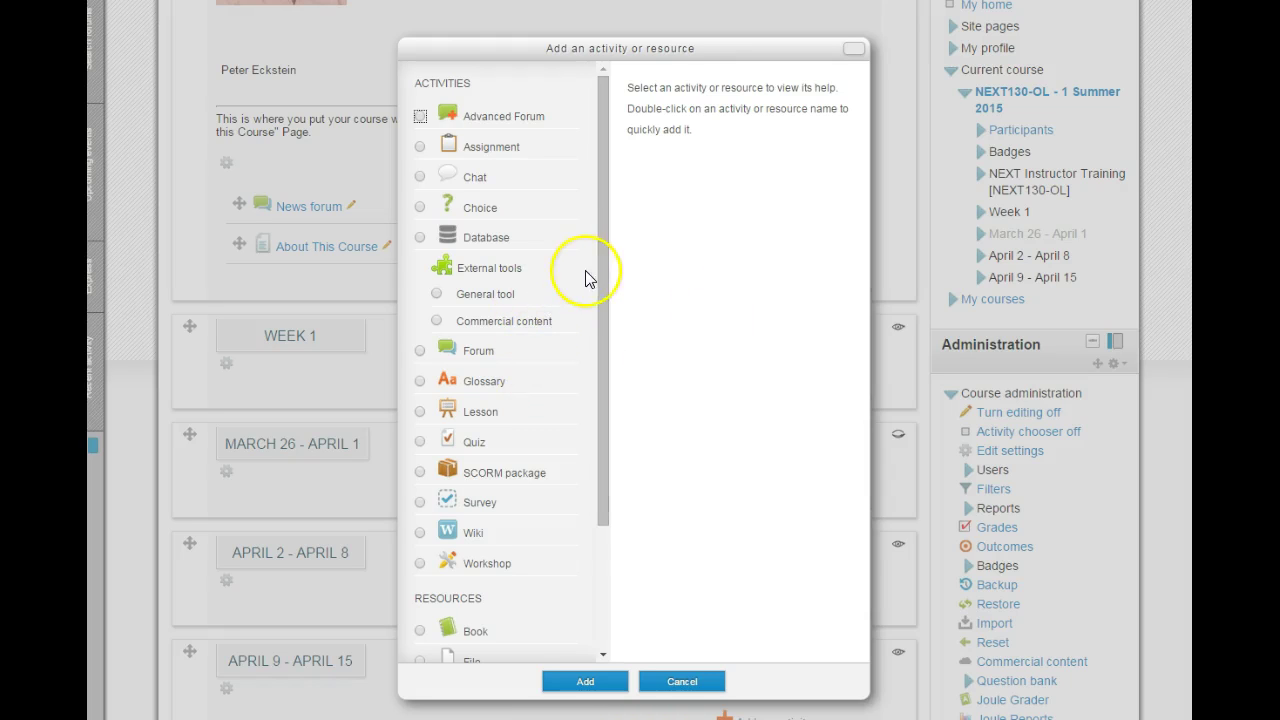
mouse_move(600, 279)
mouse_down()
mouse_move(585, 436)
mouse_move(598, 263)
mouse_up()
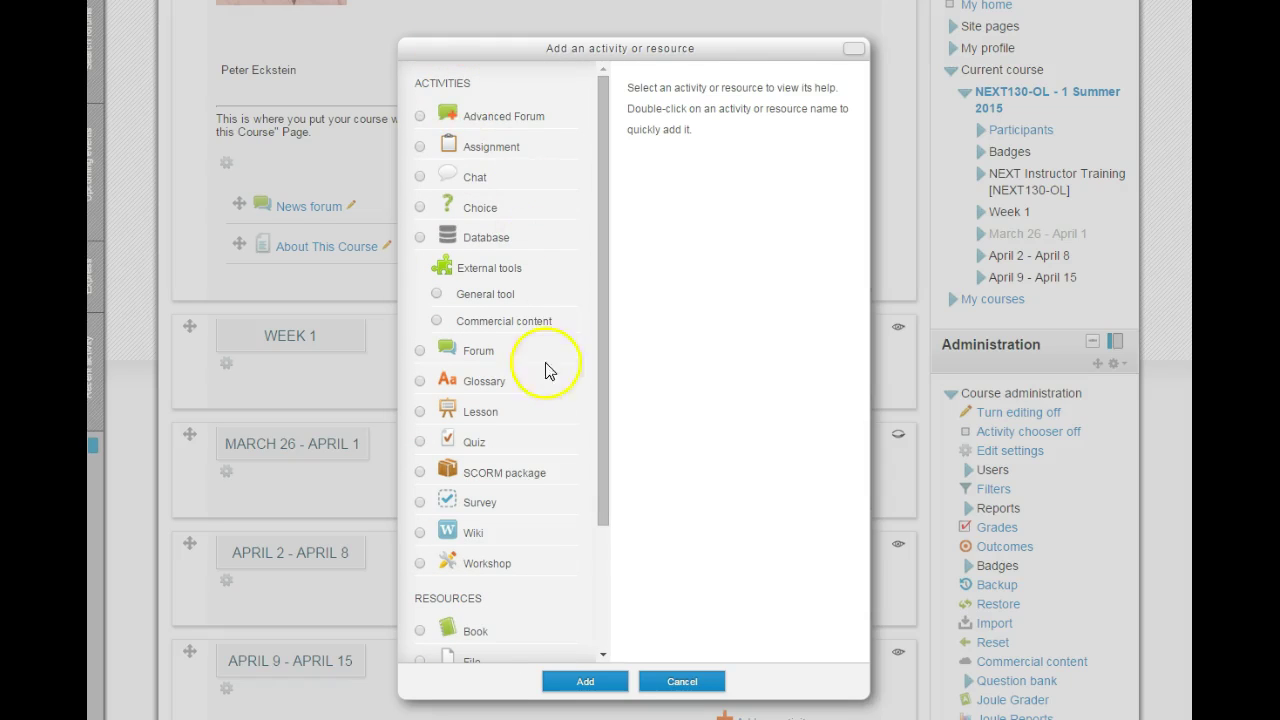
drag(606, 474, 610, 668)
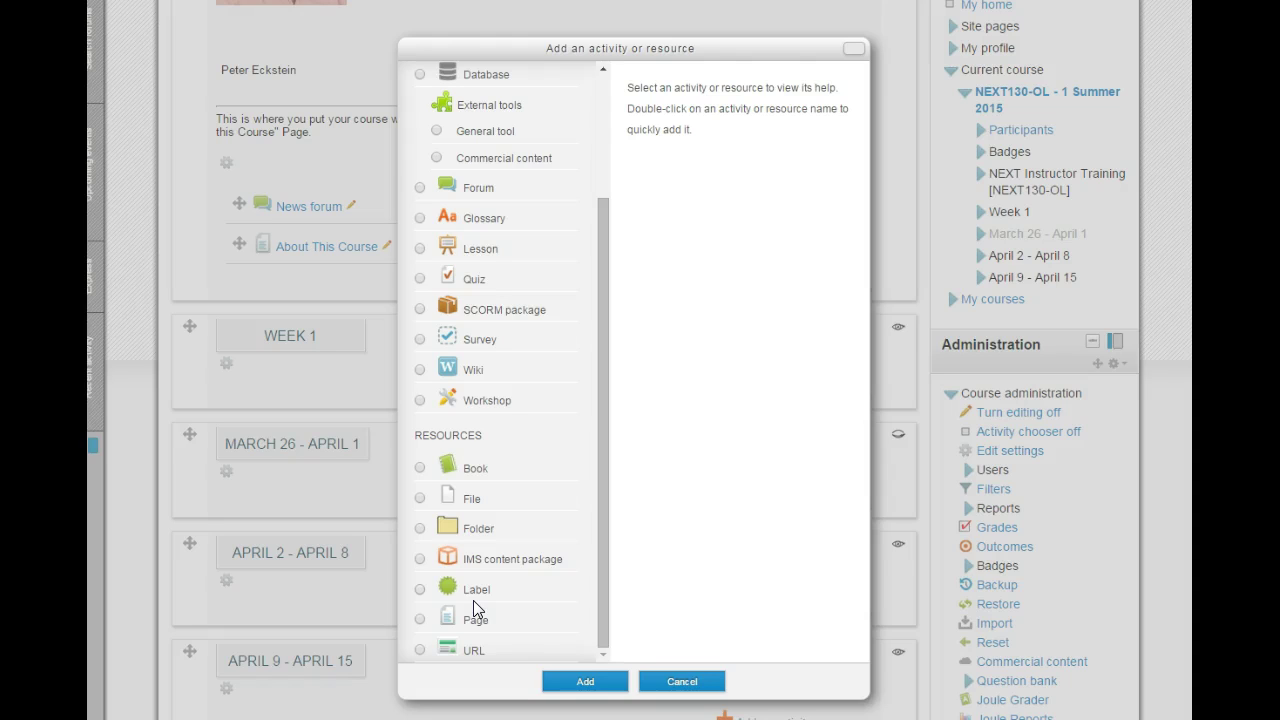
- Select the Label resource and consult its additional help documentation
click(422, 589)
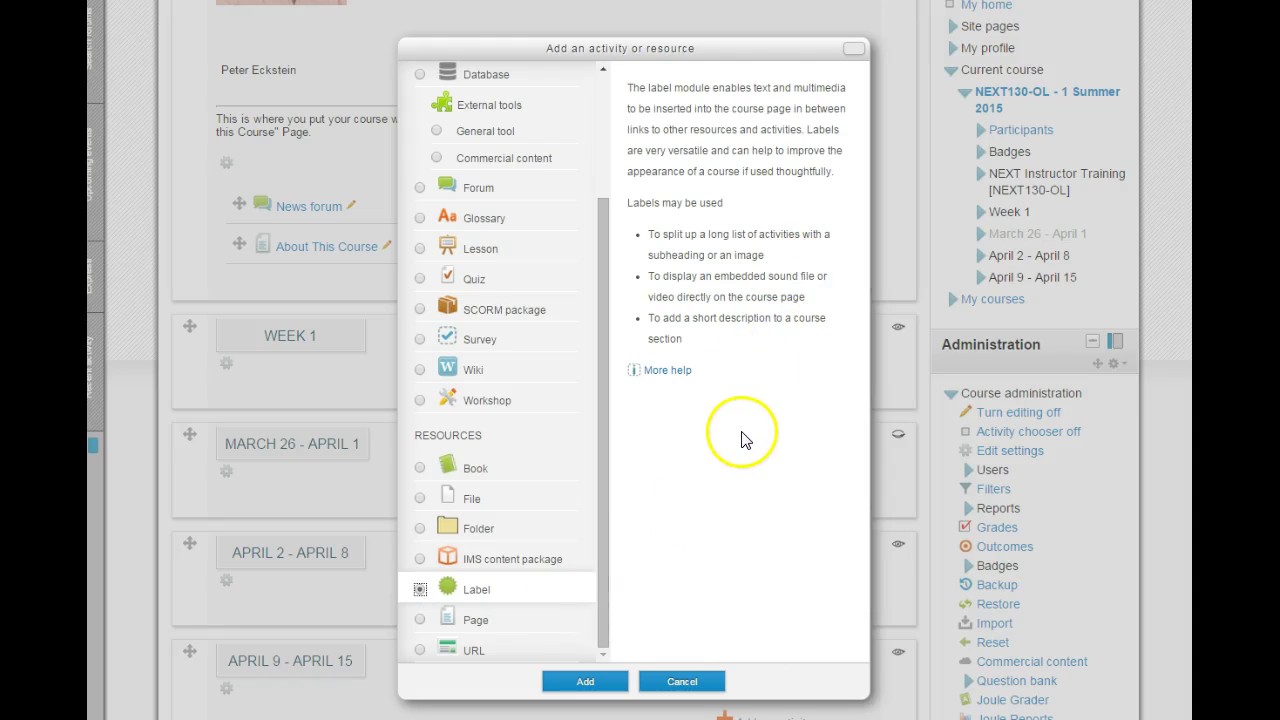
click(666, 374)
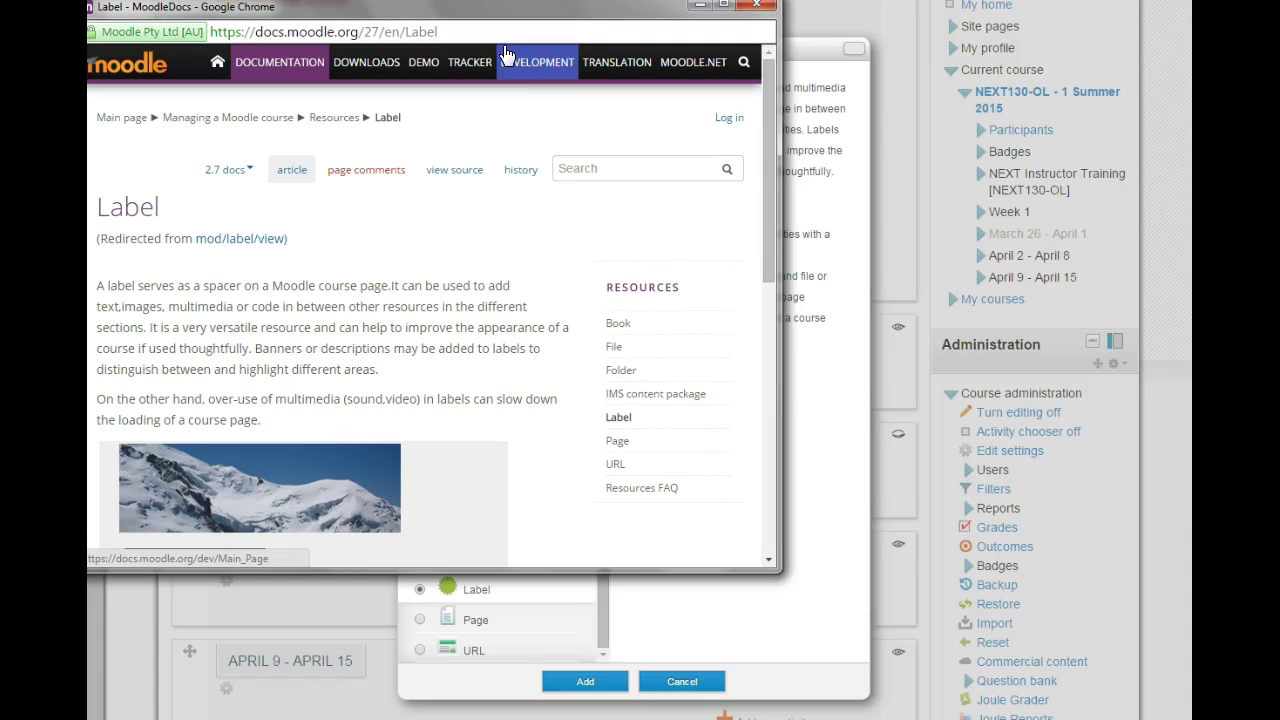
click(753, 6)
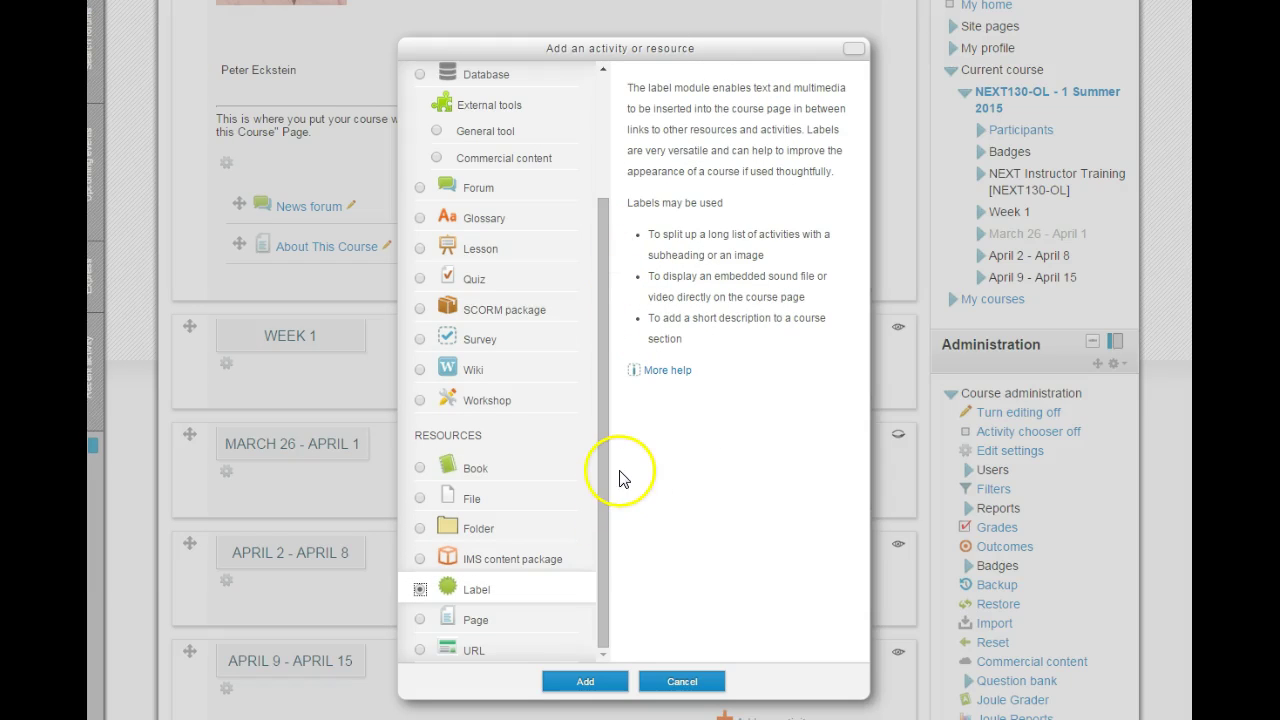
- Add a new label with the text "Welcome to week 1 of our introduction to Moodle."
click(582, 681)
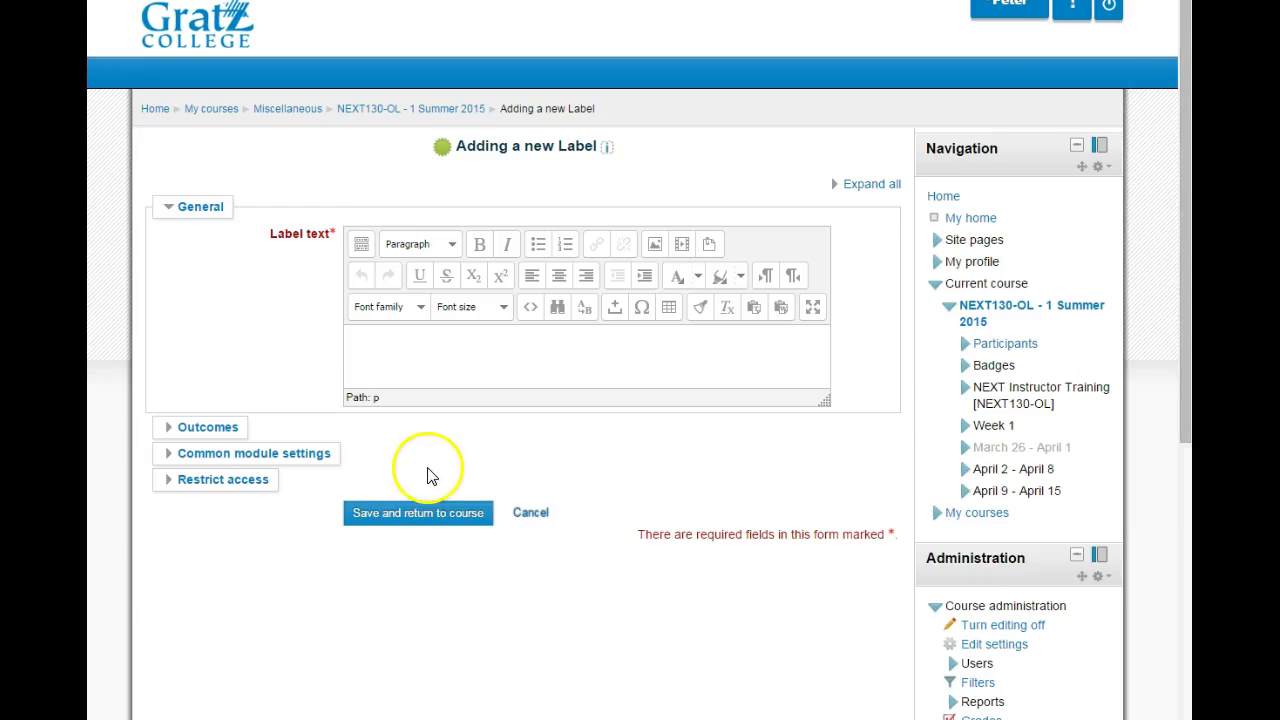
click(396, 337)
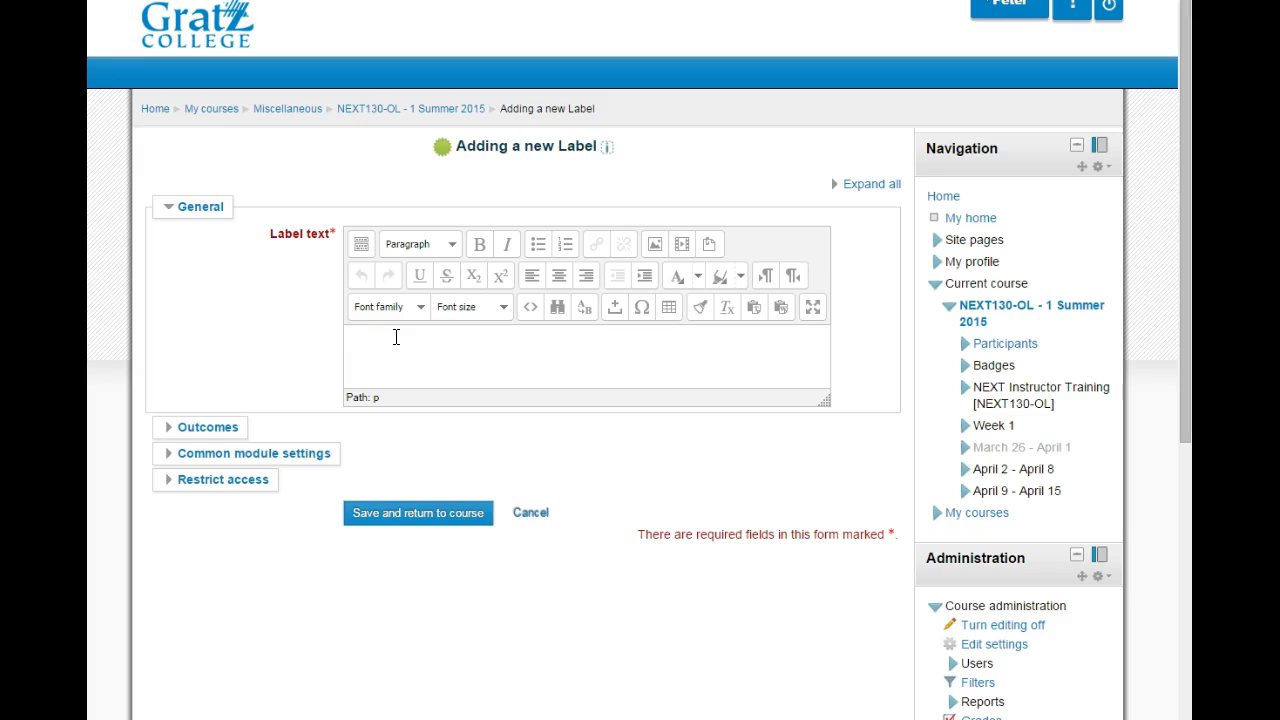
text(We)
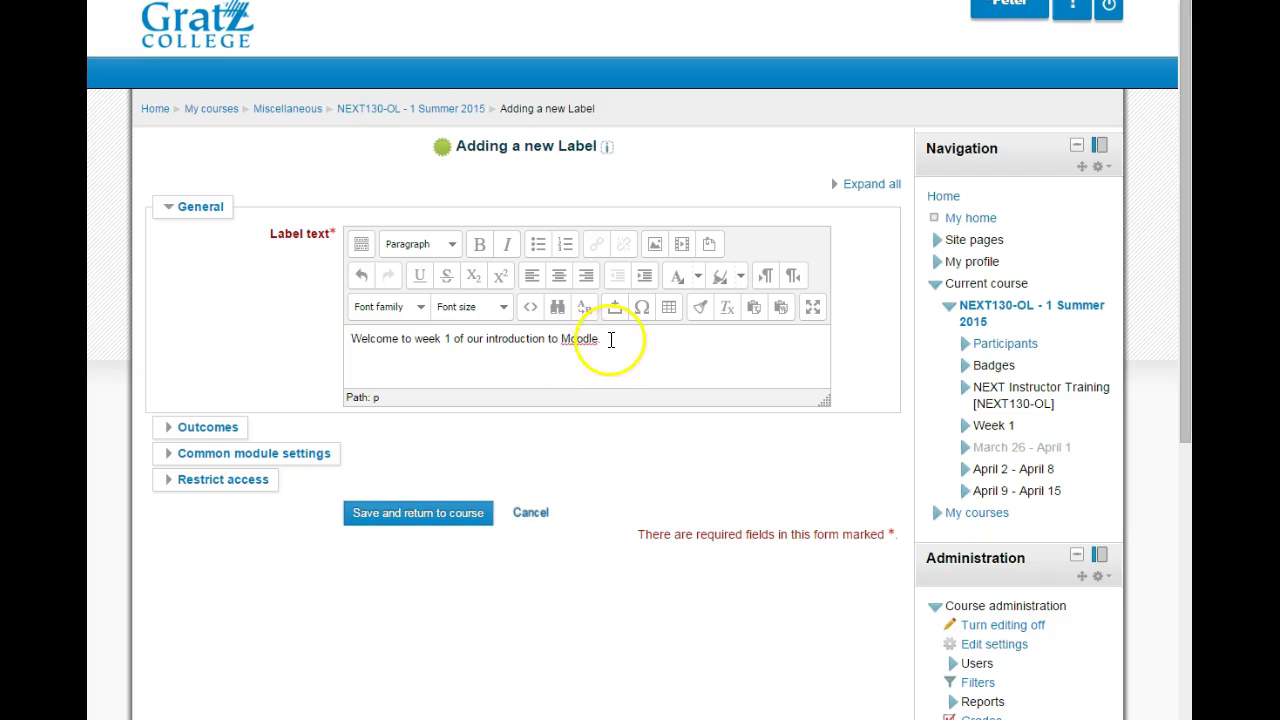
- Format the whole welcome text of the label as Heading 2
drag(608, 337, 335, 340)
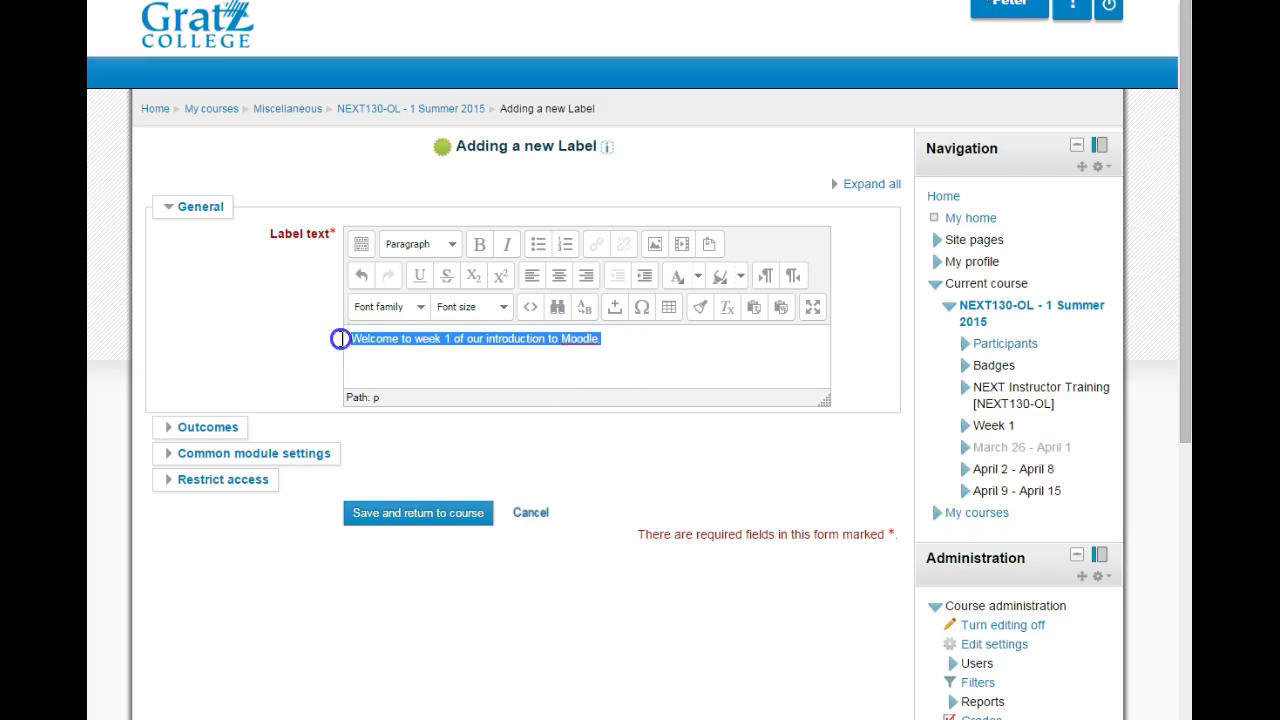
click(451, 245)
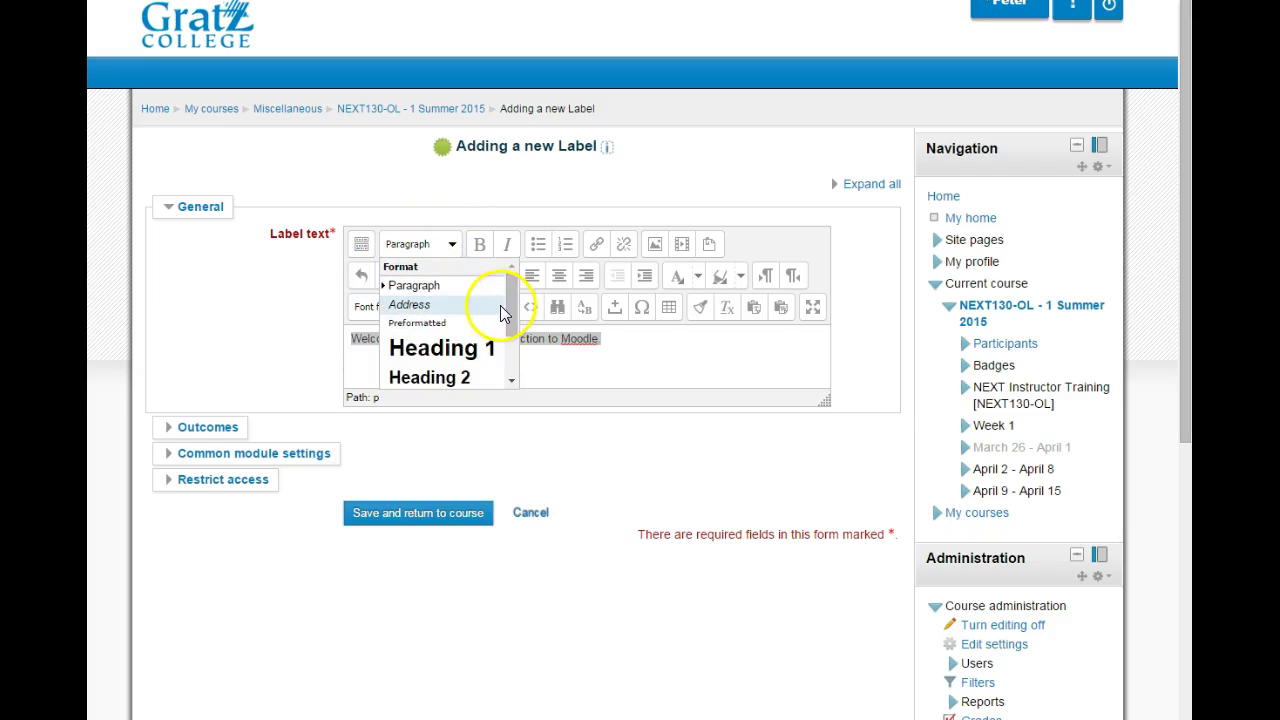
drag(508, 308, 500, 338)
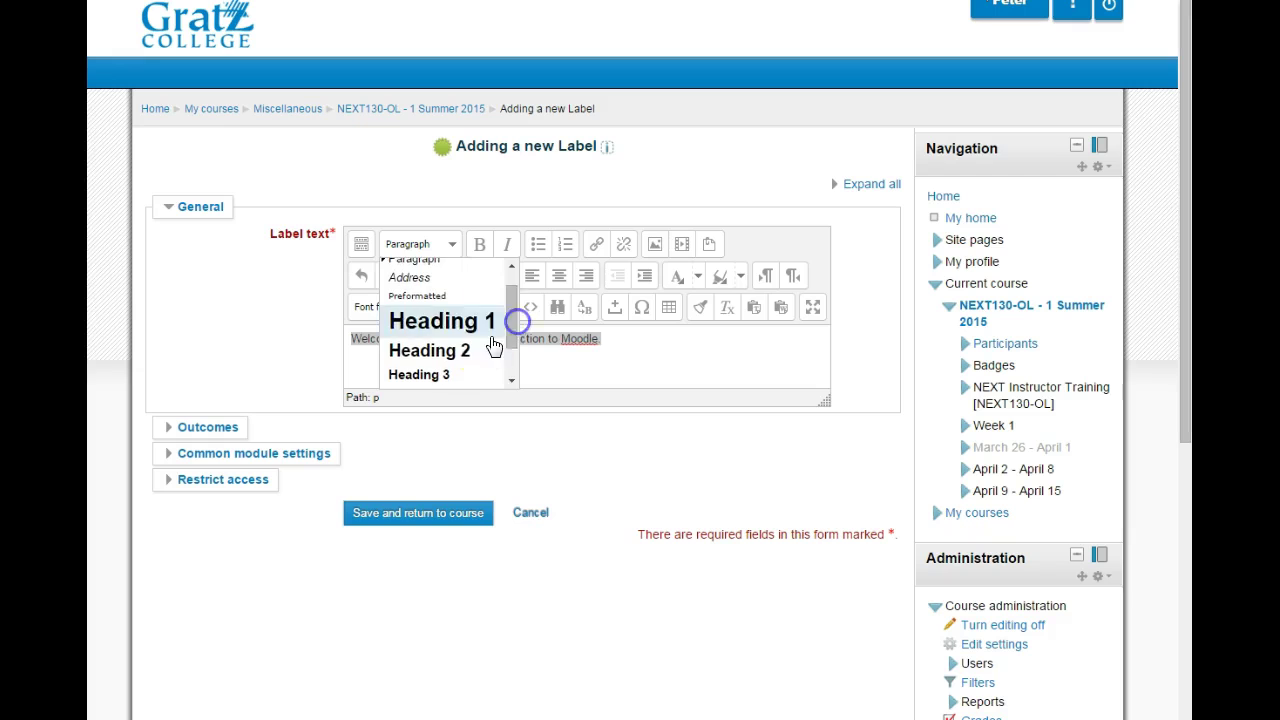
click(470, 322)
click(452, 246)
click(467, 352)
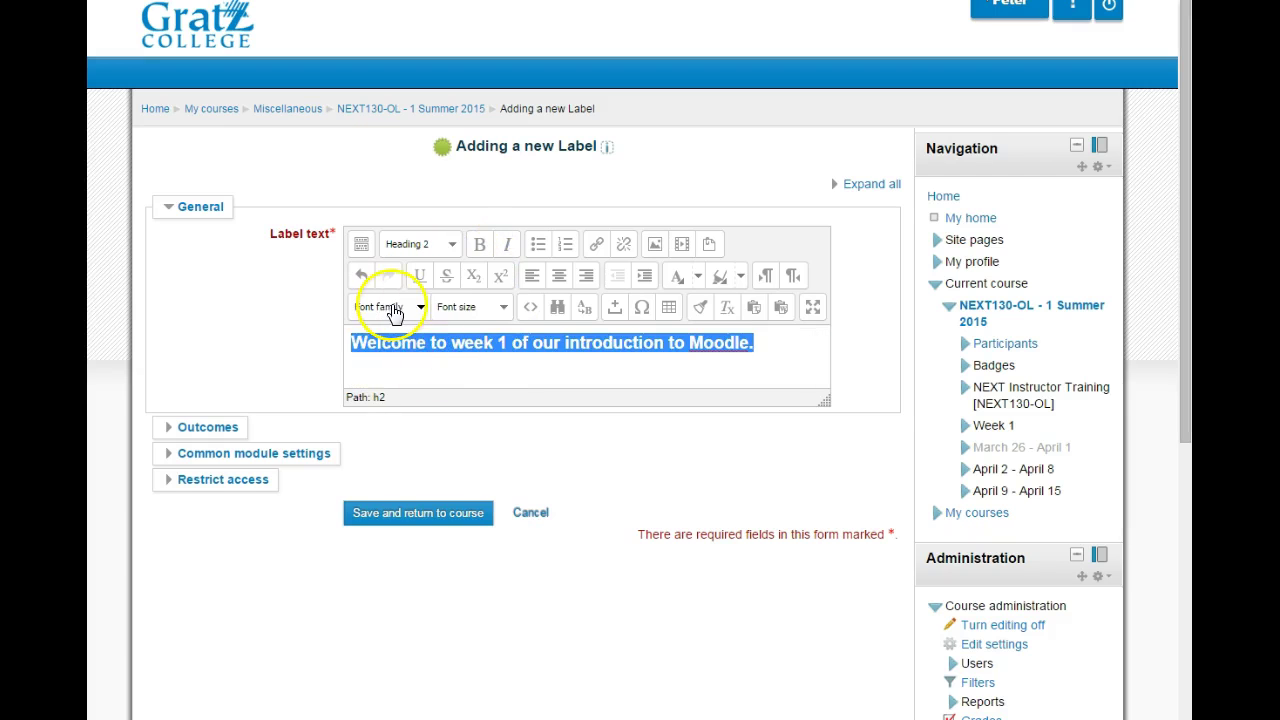
- Colour the label's welcome text dark red and save the label to the course
click(698, 276)
click(672, 322)
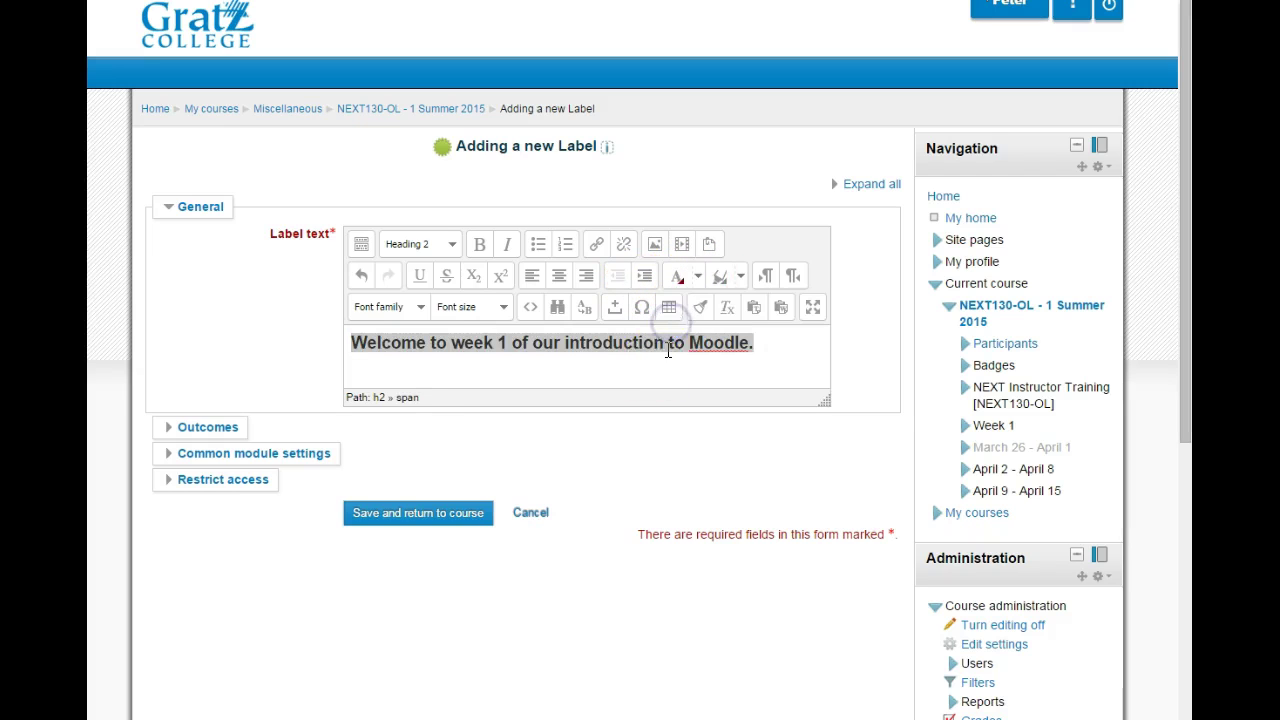
click(657, 365)
click(808, 341)
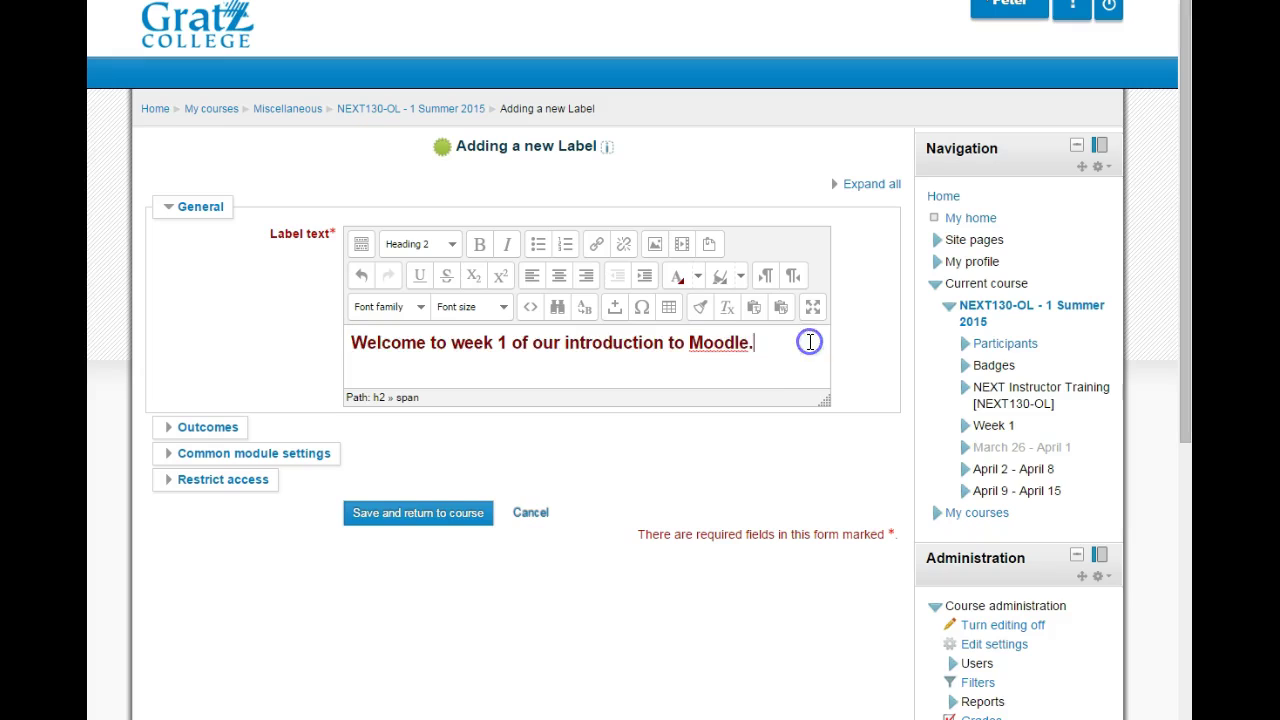
click(425, 516)
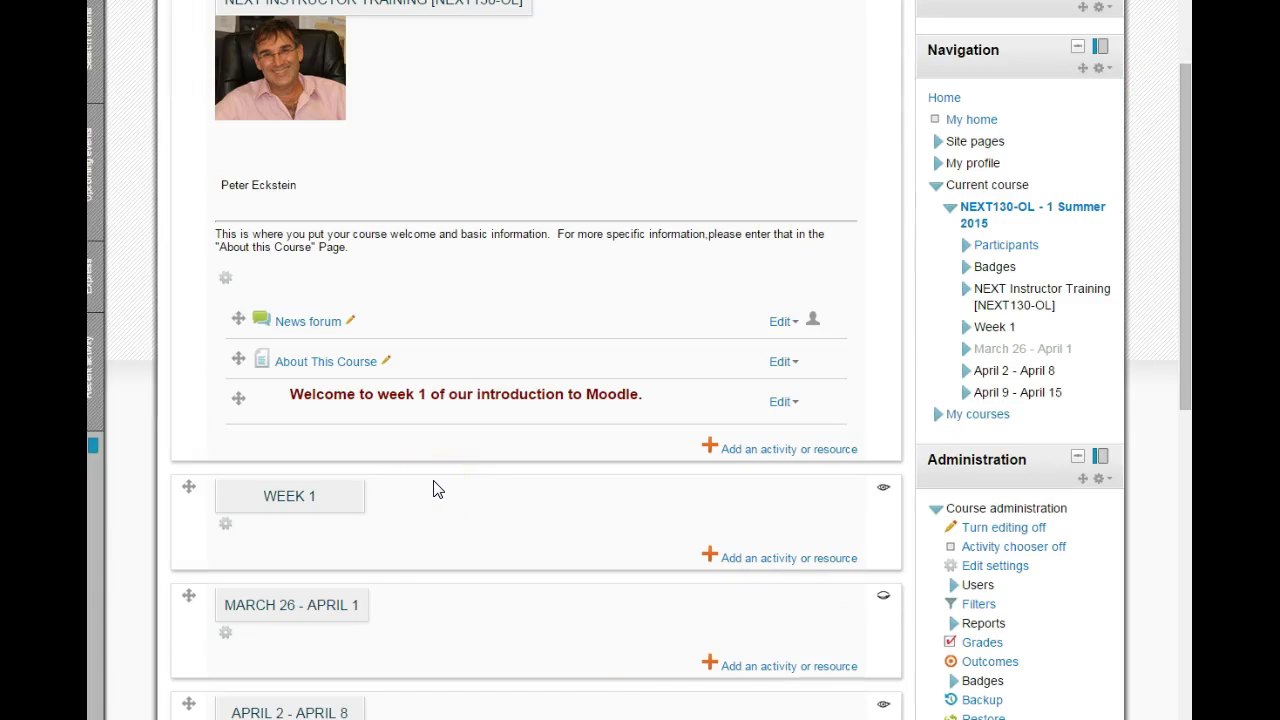
- Review the editing options available for the new welcome label
click(796, 404)
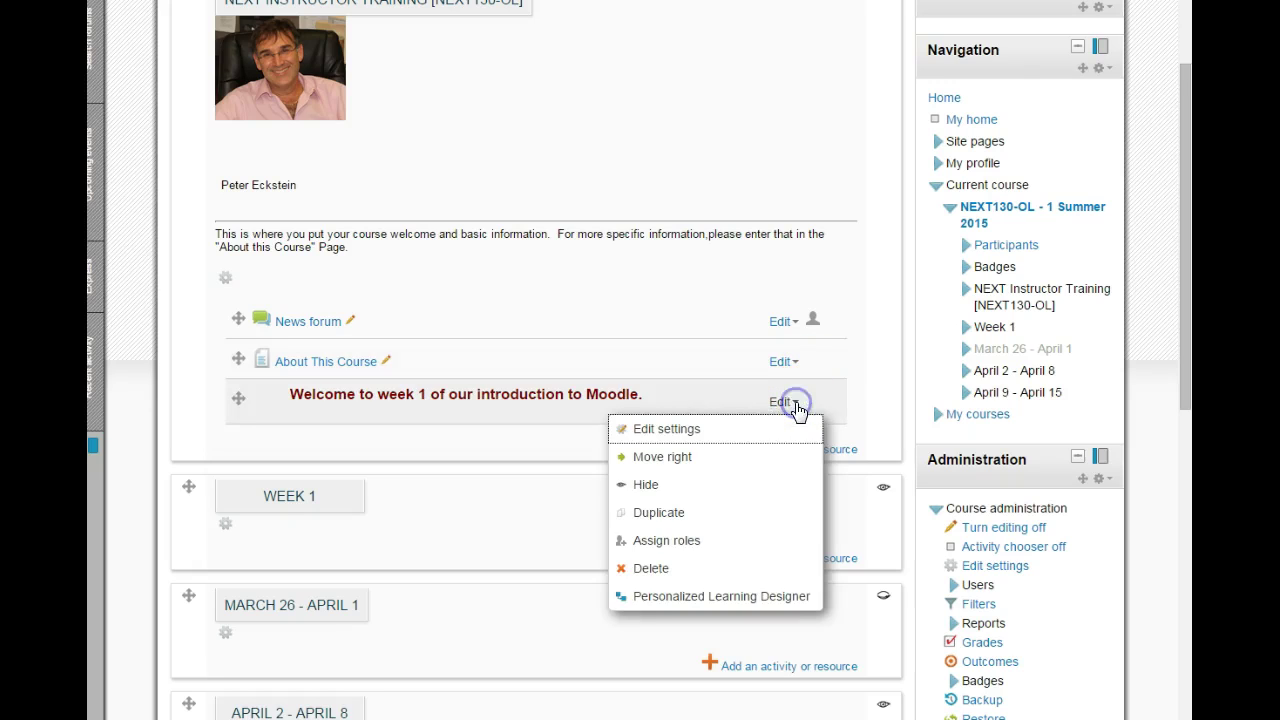
click(718, 468)
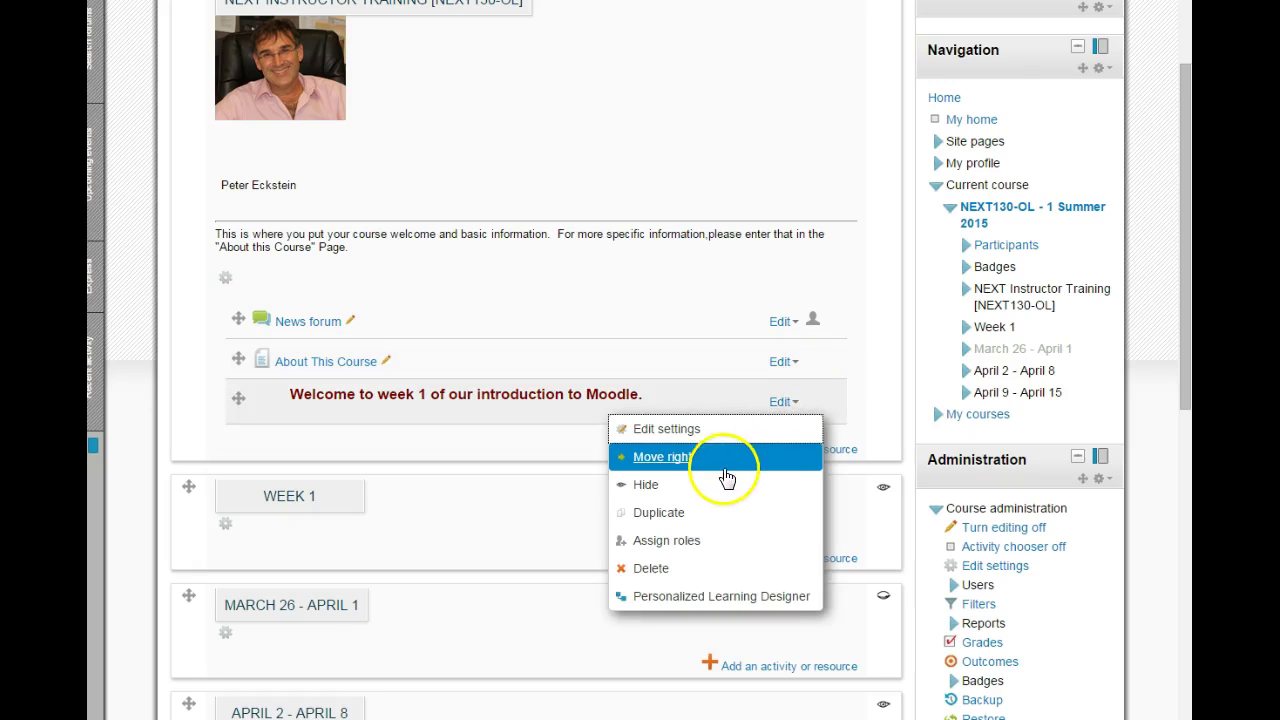
click(694, 484)
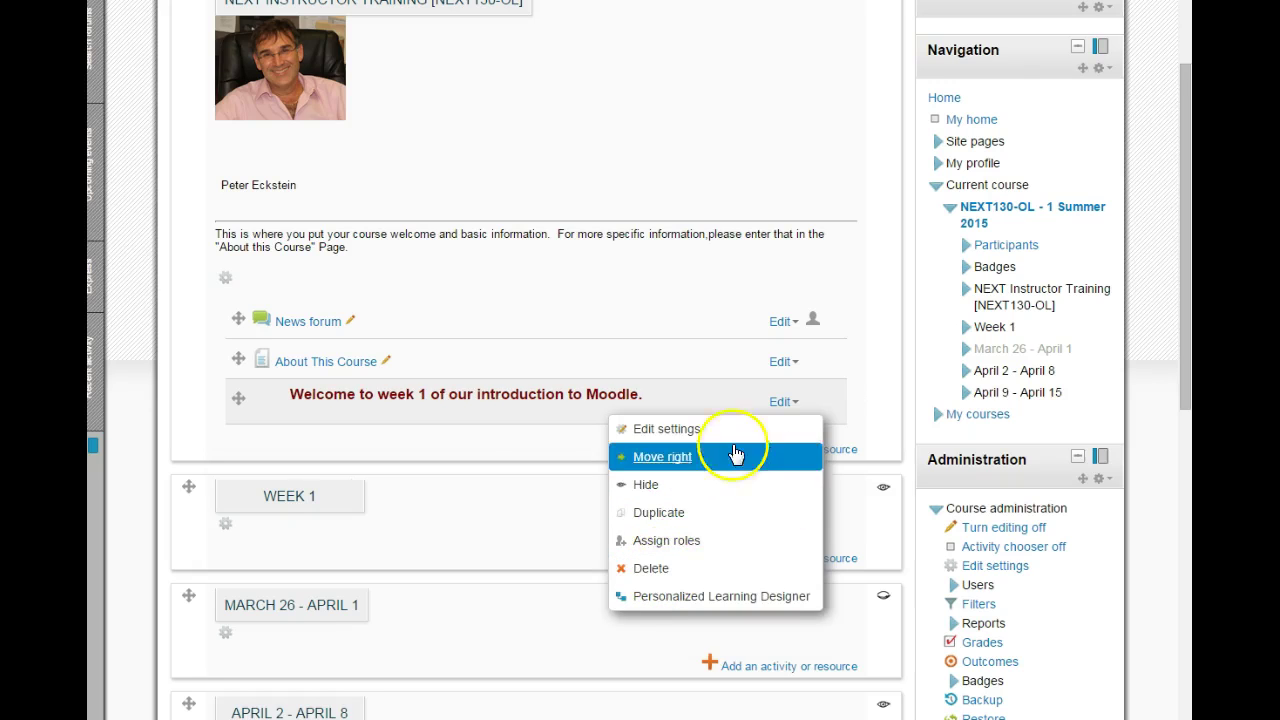
click(688, 392)
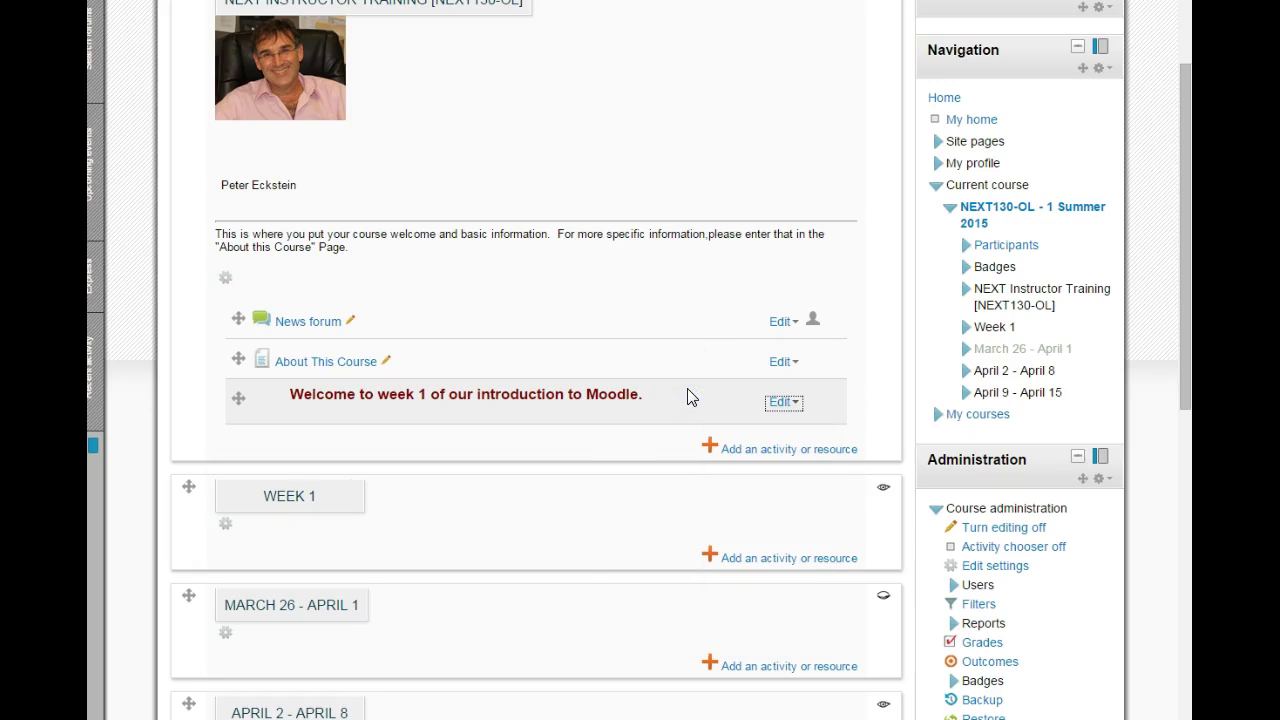
click(692, 393)
- Move the welcome label from the introductory section into the Week 1 section
click(242, 400)
click(237, 399)
drag(237, 399, 249, 500)
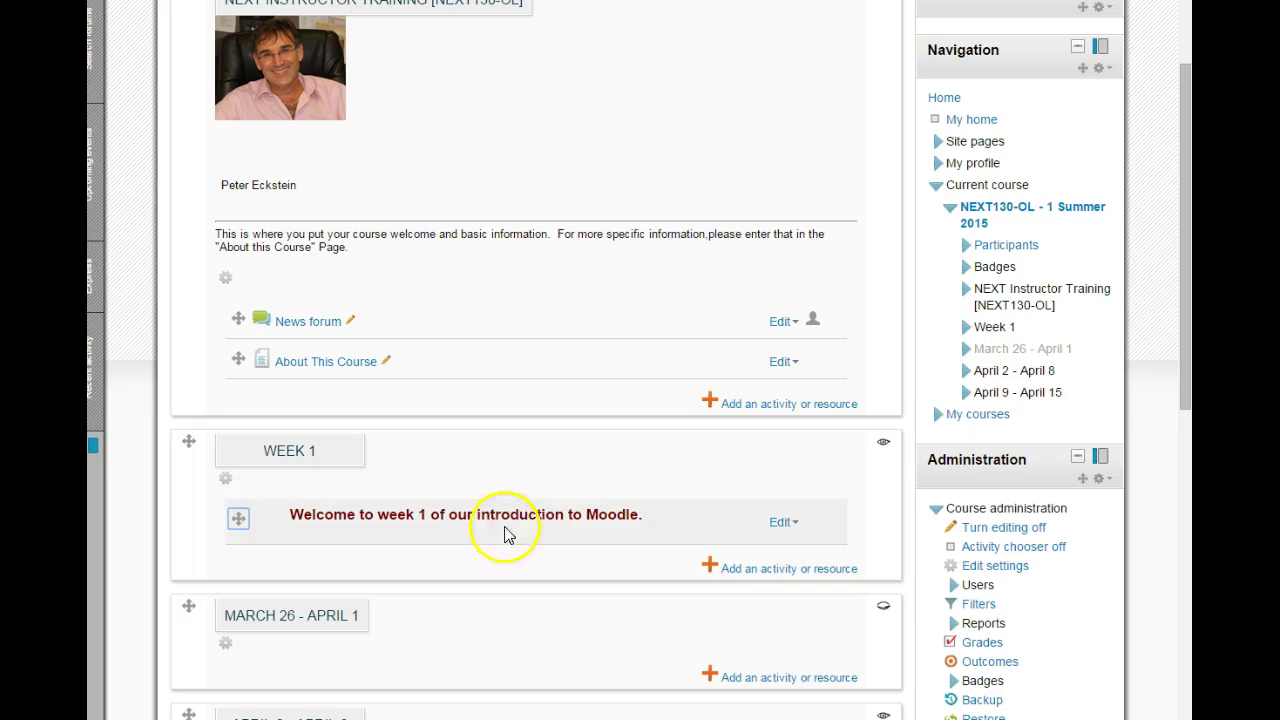